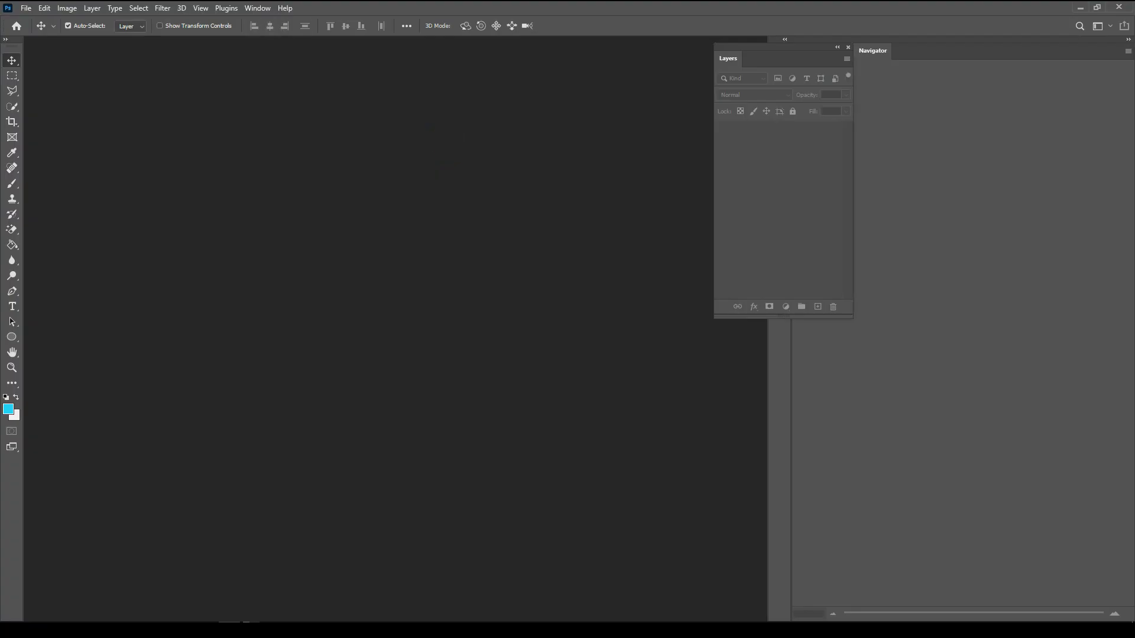
Open the shrugging-woman portrait from the Neural filter folder and unlock its Background layer.
{"action": "left_click", "coordinate": [26, 8]}
{"action": "left_click", "coordinate": [41, 34]}
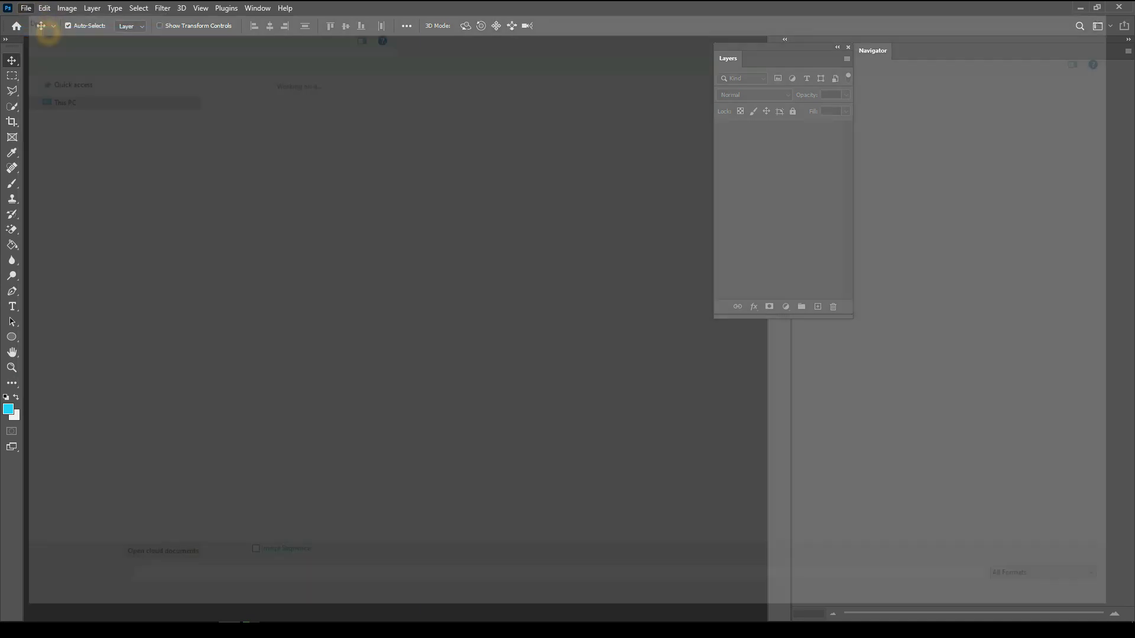
{"action": "double_click", "coordinate": [292, 106]}
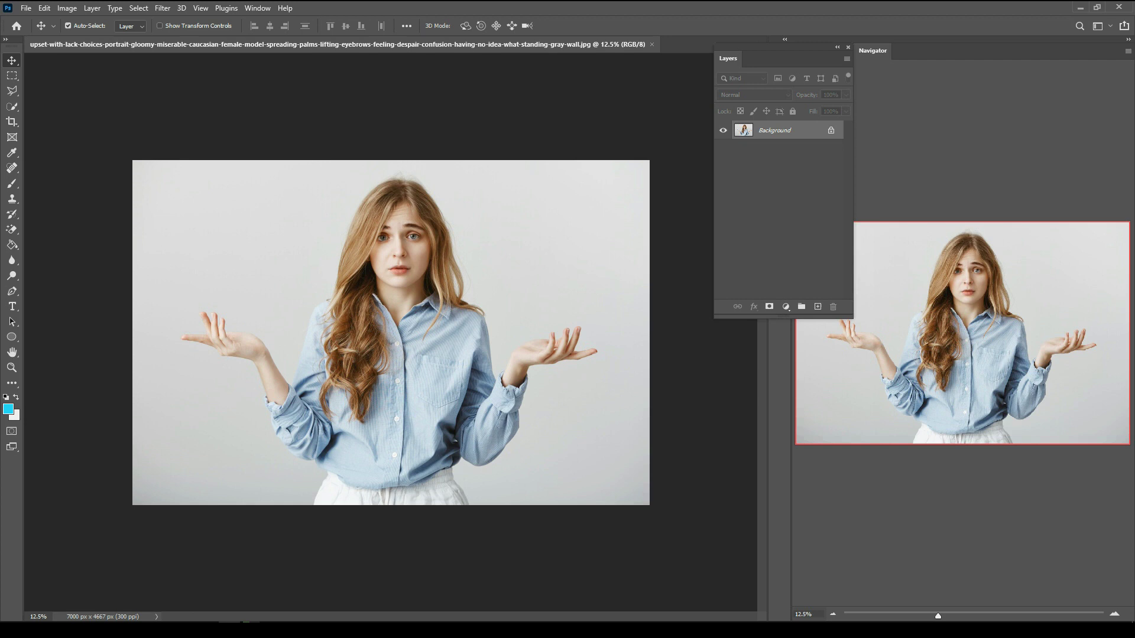
{"action": "left_click", "coordinate": [828, 131]}
{"action": "left_click", "coordinate": [201, 7]}
{"action": "left_click", "coordinate": [162, 8]}
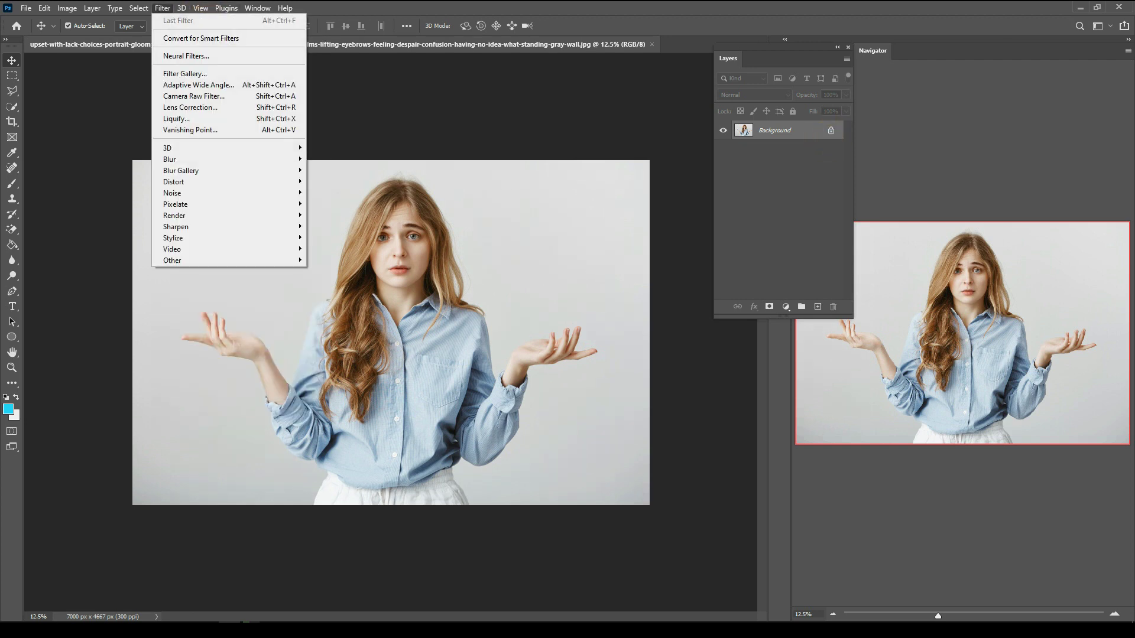
{"action": "left_click", "coordinate": [195, 57]}
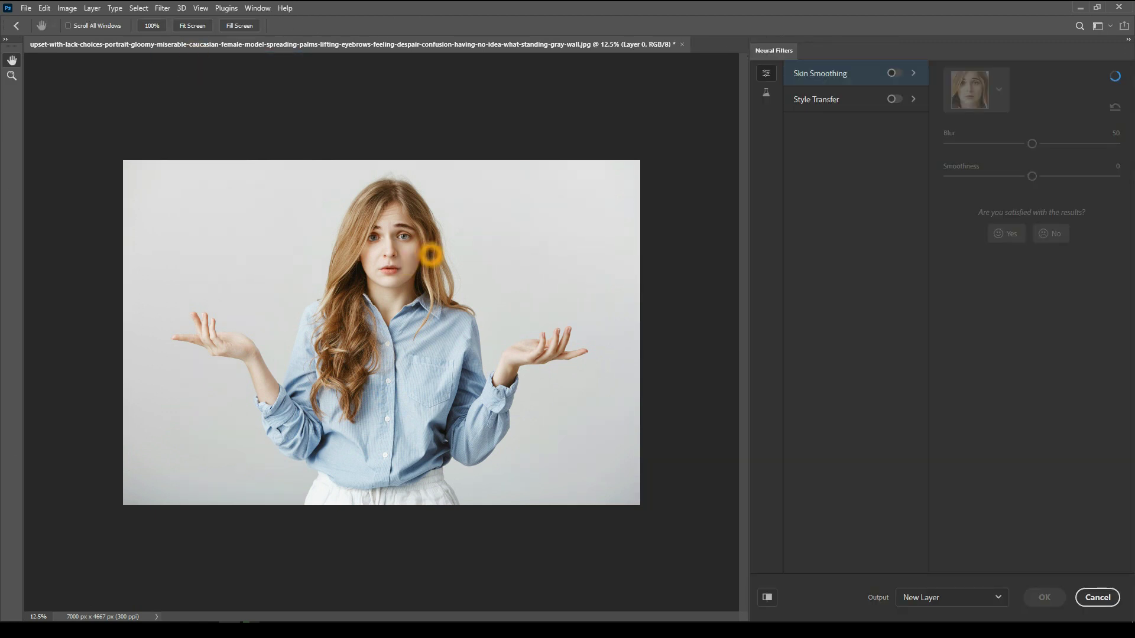
{"action": "left_click", "coordinate": [766, 92]}
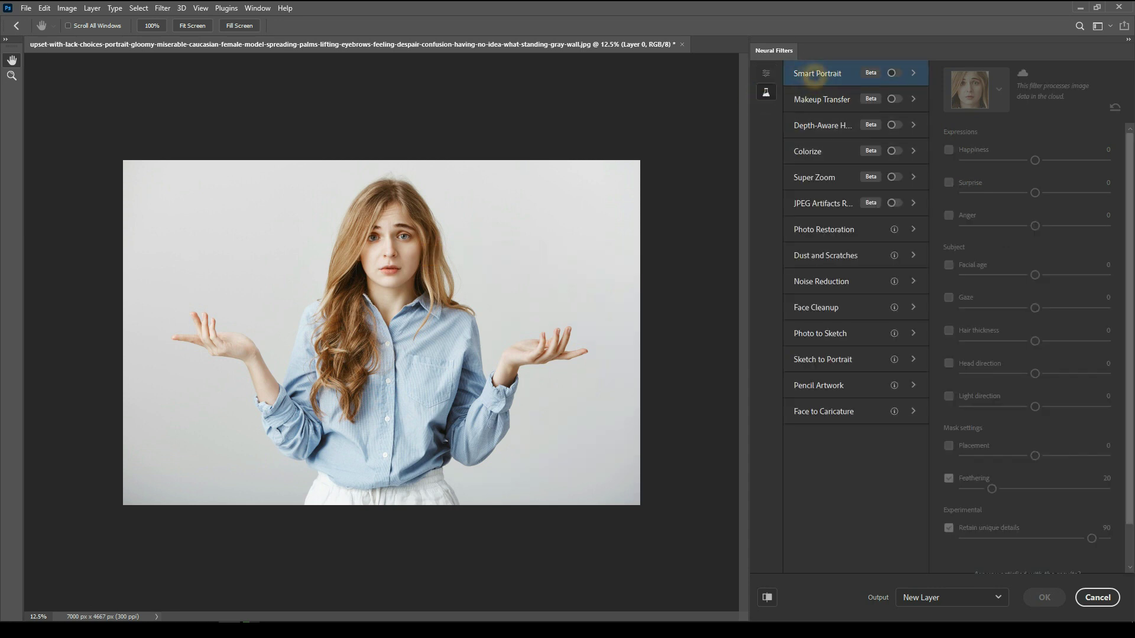
{"action": "left_click", "coordinate": [894, 72]}
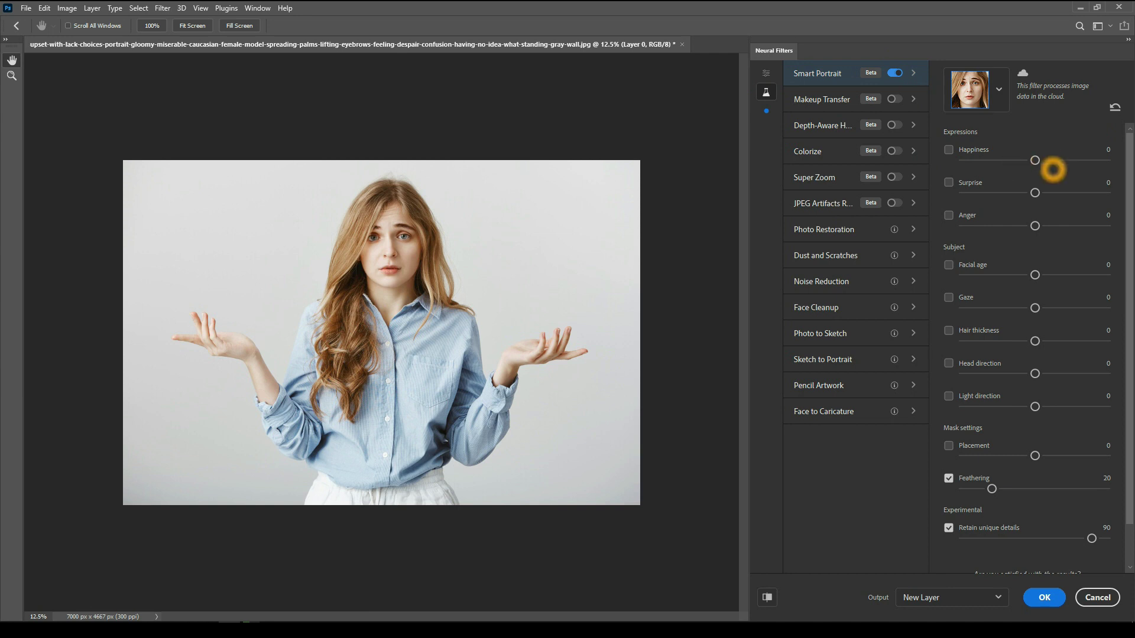
{"action": "left_click_drag", "start_coordinate": [1034, 160], "coordinate": [1062, 160]}
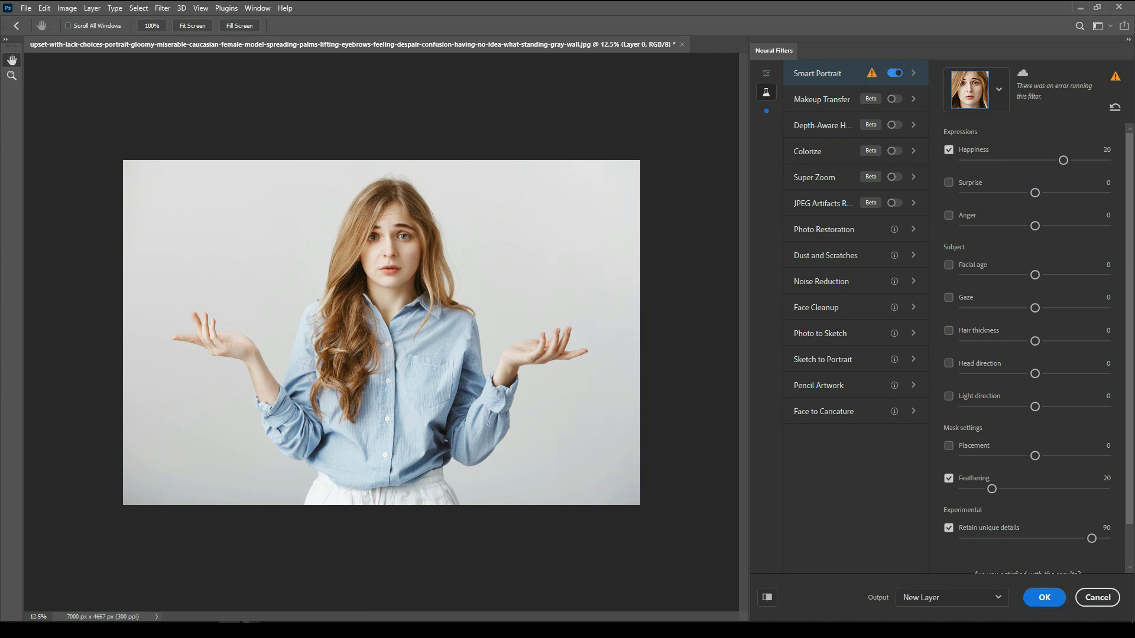
{"action": "left_click", "coordinate": [1091, 86]}
{"action": "left_click_drag", "start_coordinate": [1035, 193], "coordinate": [1064, 193]}
{"action": "left_click", "coordinate": [1111, 74]}
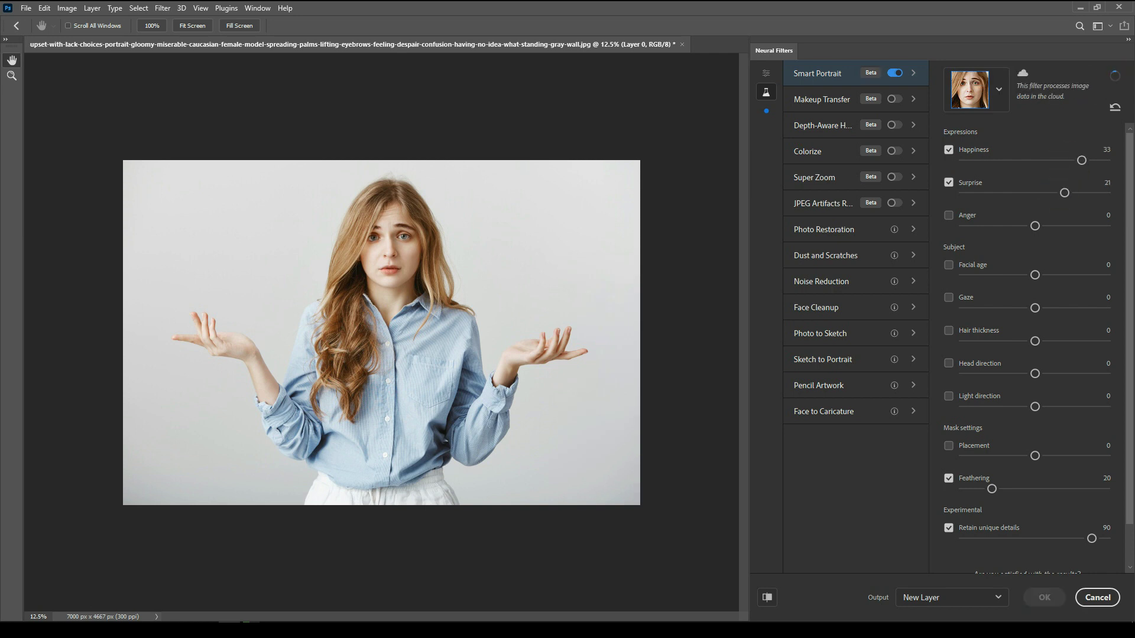
{"action": "left_click", "coordinate": [1115, 88]}
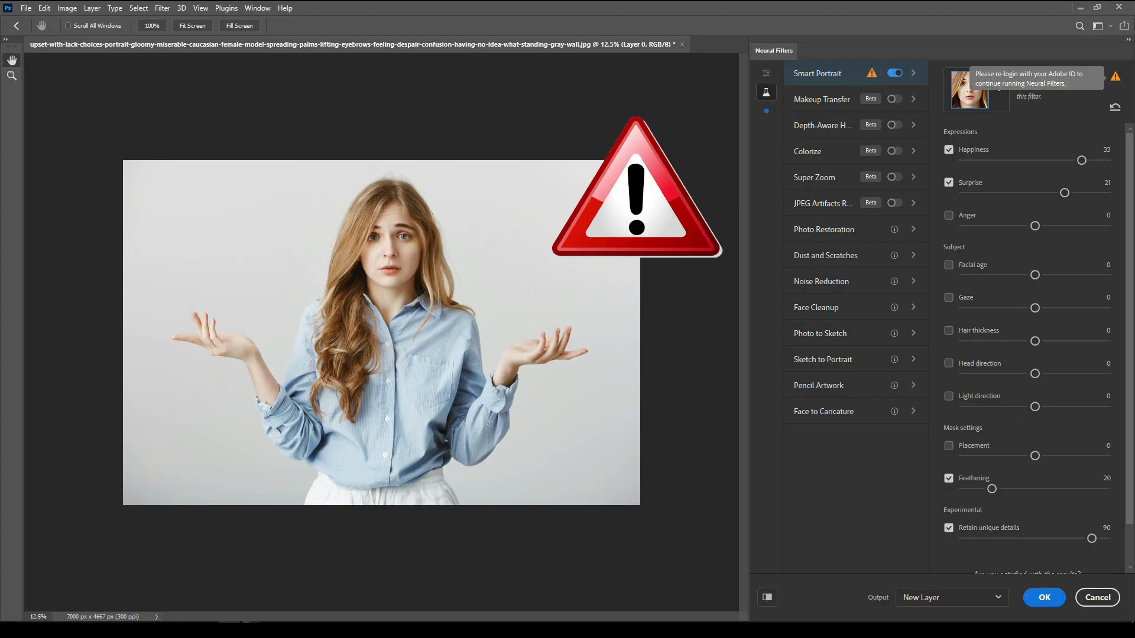
{"action": "left_click", "coordinate": [1097, 597]}
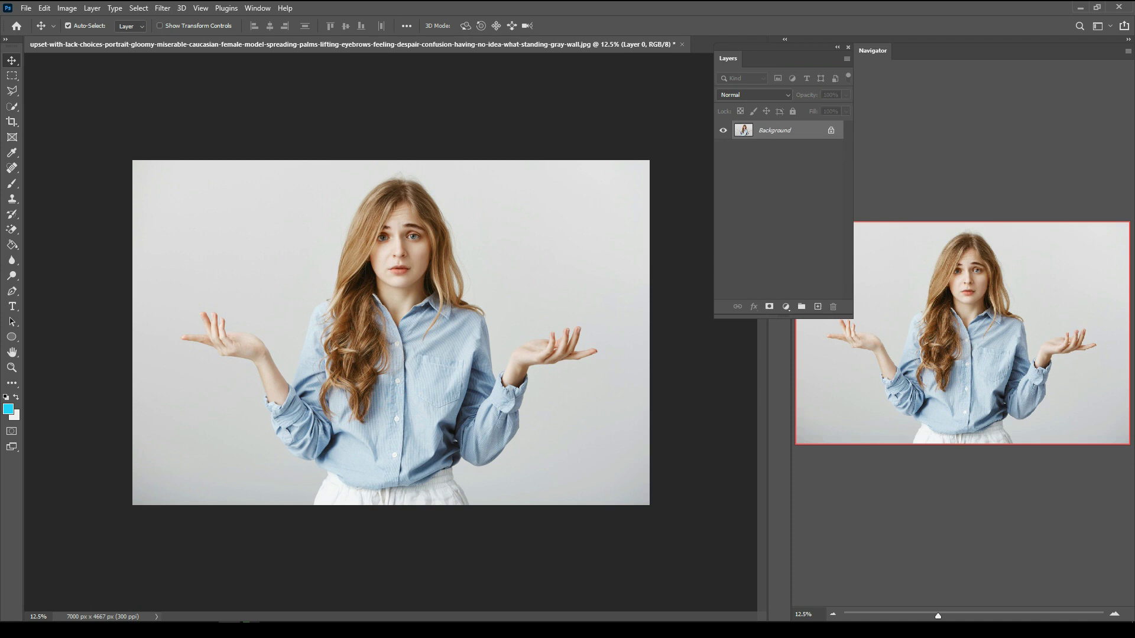
Close the portrait document and open Photoshop's Performance preferences.
{"action": "left_click", "coordinate": [652, 44]}
{"action": "left_click", "coordinate": [26, 8]}
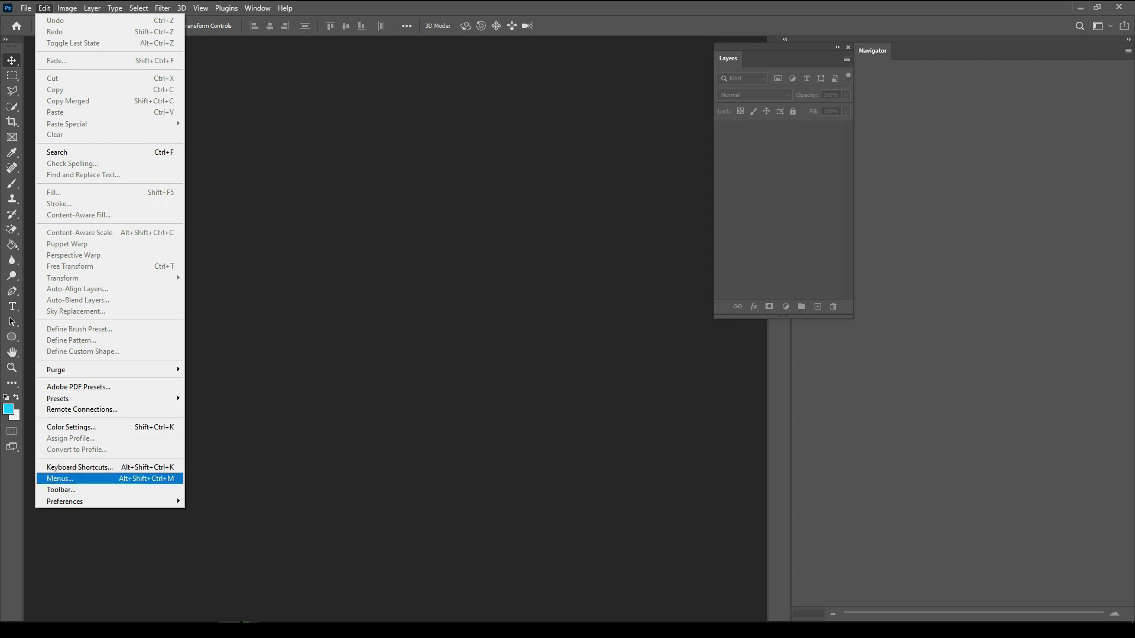
{"action": "left_click", "coordinate": [87, 501]}
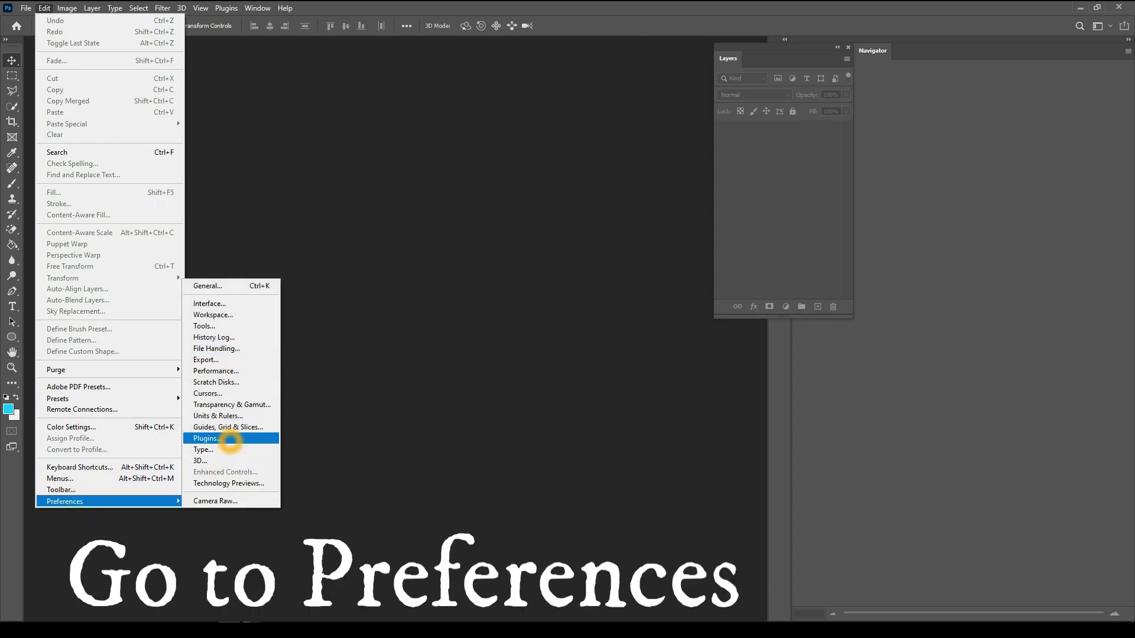
{"action": "left_click", "coordinate": [220, 372]}
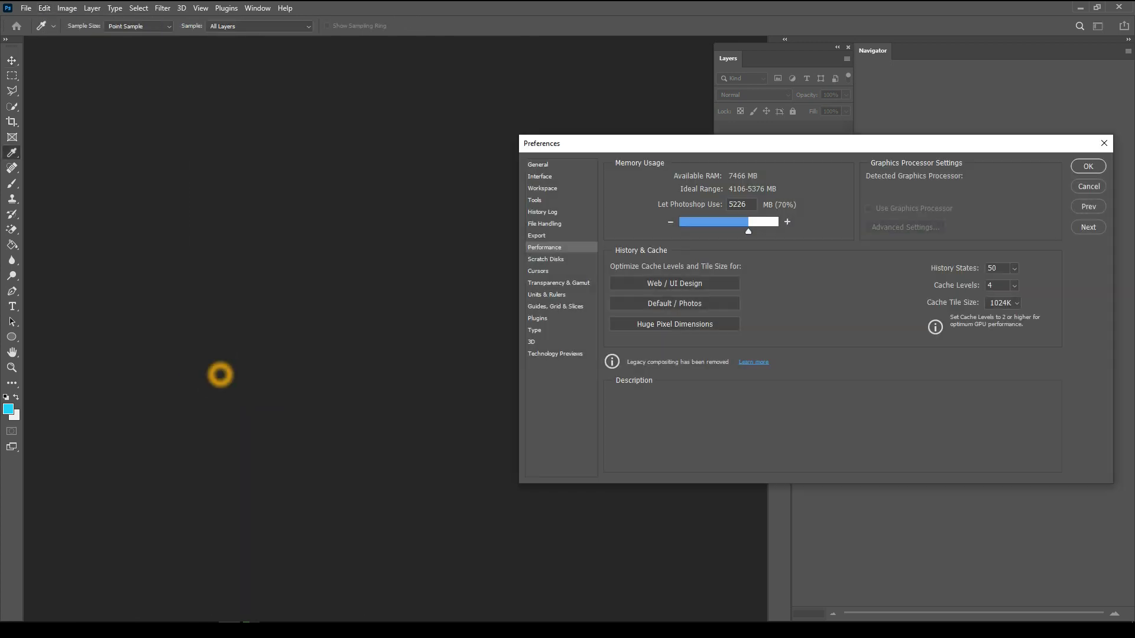
On the Type preferences page, try World-Ready Layout, then restore Latin and East Asian Layout.
{"action": "left_click", "coordinate": [531, 341]}
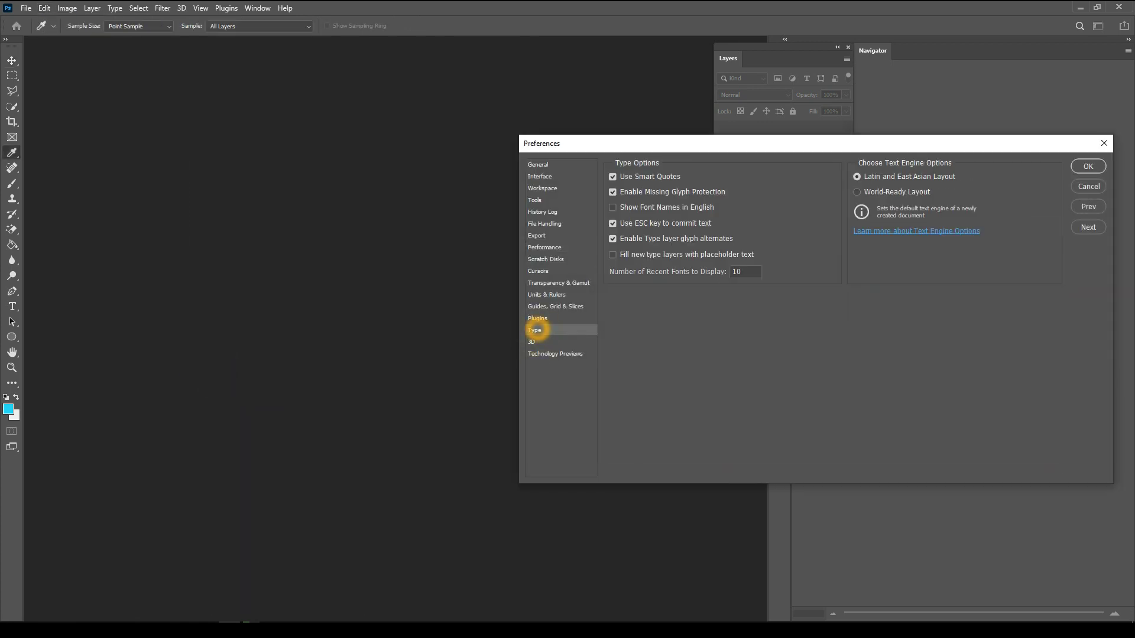
{"action": "left_click", "coordinate": [881, 192]}
{"action": "left_click", "coordinate": [899, 192]}
{"action": "left_click", "coordinate": [888, 178]}
{"action": "left_click", "coordinate": [945, 177]}
Browse the other preference pages, return to Performance, and quit Photoshop.
{"action": "left_click", "coordinate": [535, 343]}
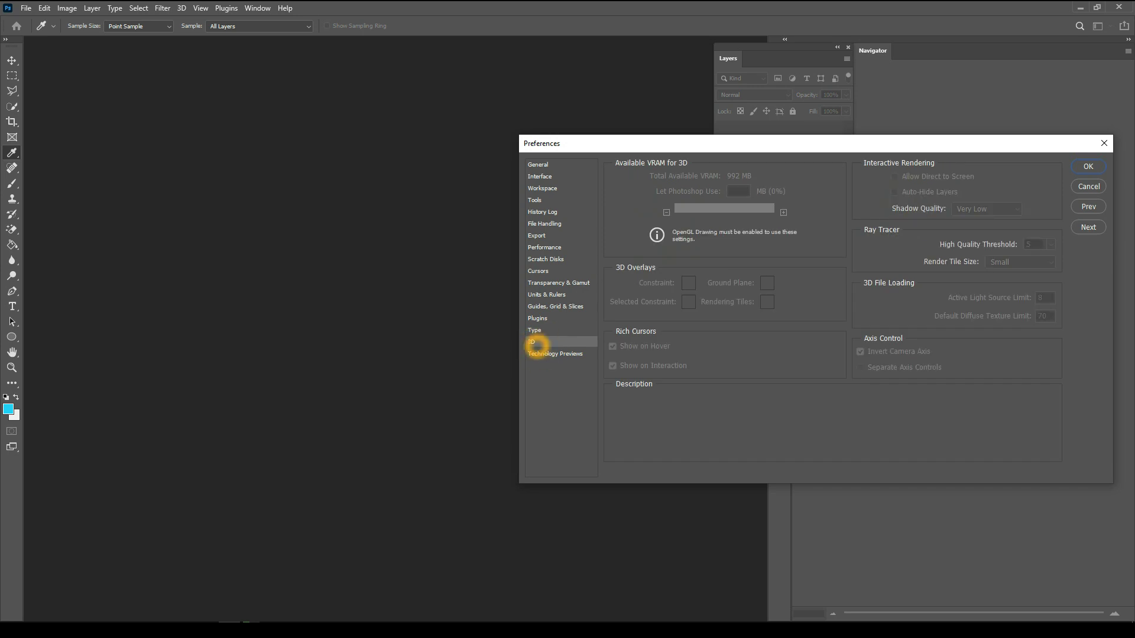
{"action": "left_click", "coordinate": [538, 353]}
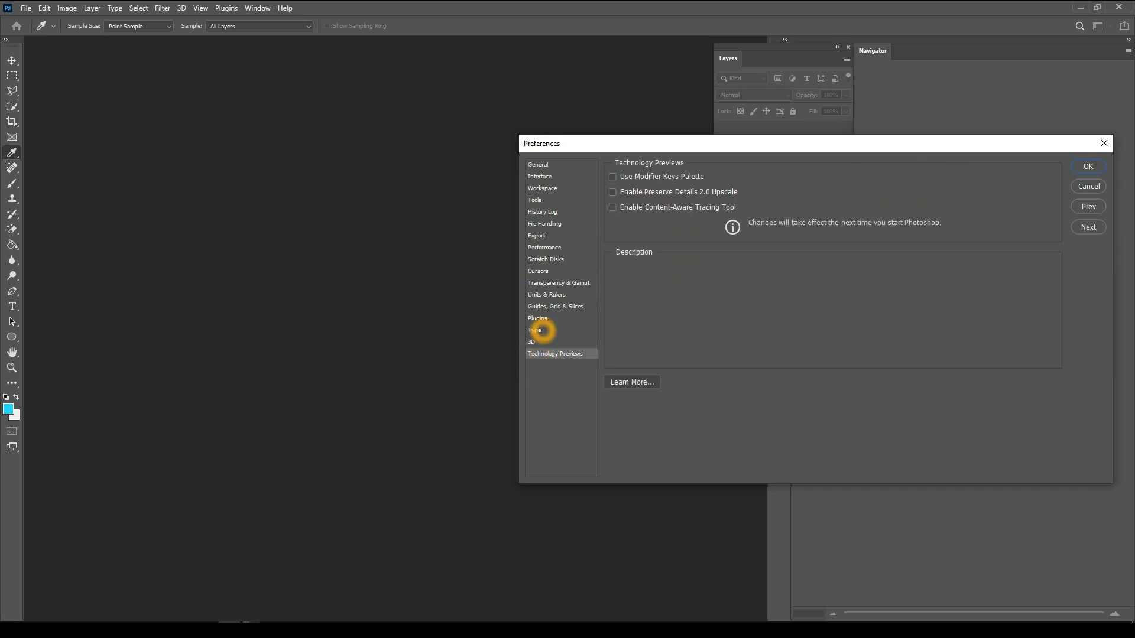
{"action": "left_click", "coordinate": [537, 319]}
{"action": "left_click", "coordinate": [539, 306]}
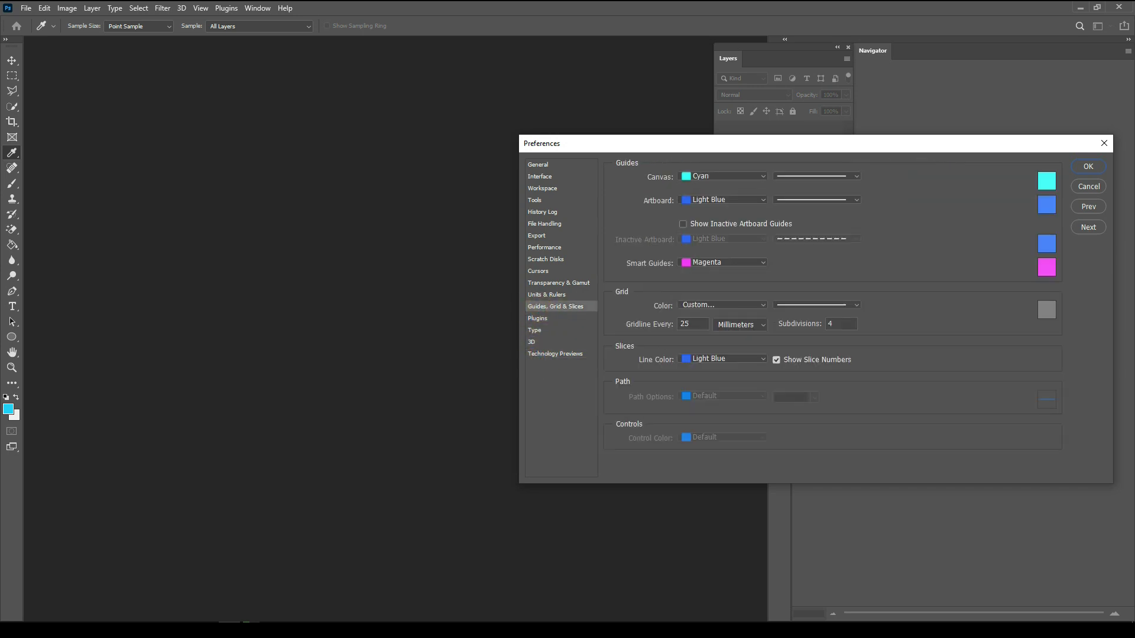
{"action": "left_click", "coordinate": [546, 294]}
{"action": "left_click", "coordinate": [543, 247]}
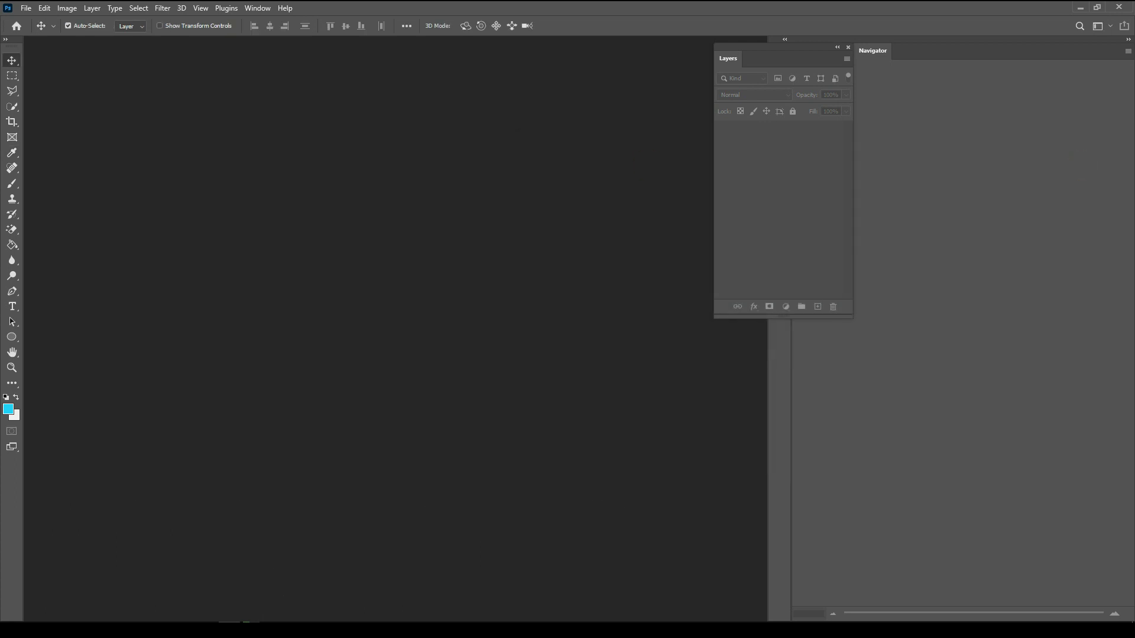
{"action": "left_click", "coordinate": [1118, 7]}
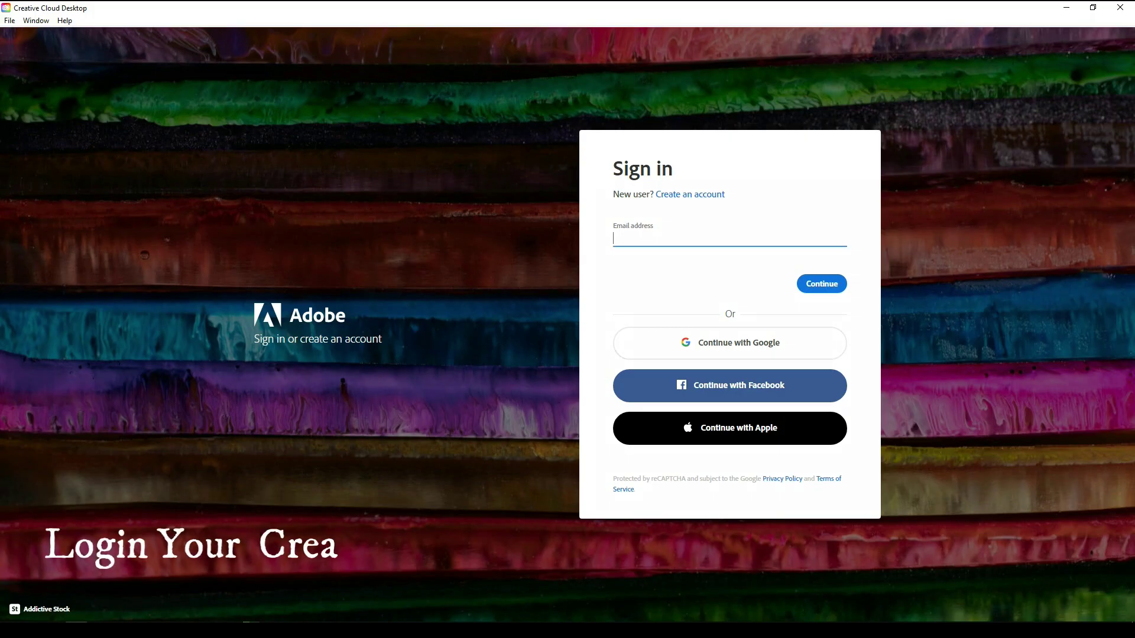
Launch Creative Cloud Desktop, submit the account e-mail, and request an e-mailed verification code.
{"action": "left_click", "coordinate": [642, 230]}
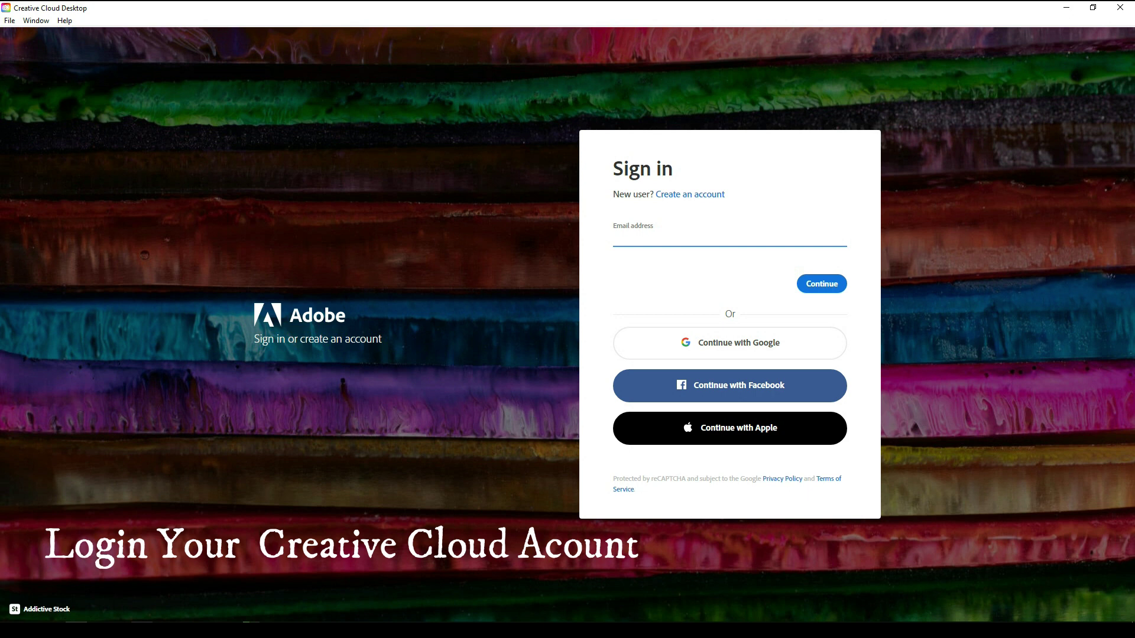
{"action": "left_click", "coordinate": [633, 242]}
{"action": "left_click", "coordinate": [634, 237]}
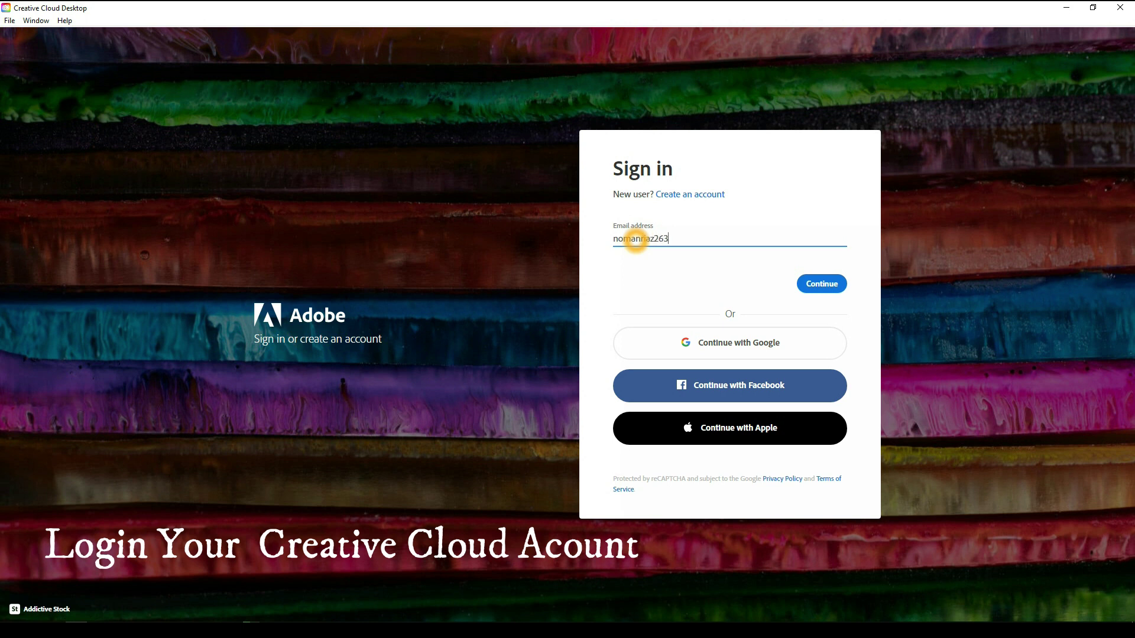
{"action": "type", "text": "gmail.com"}
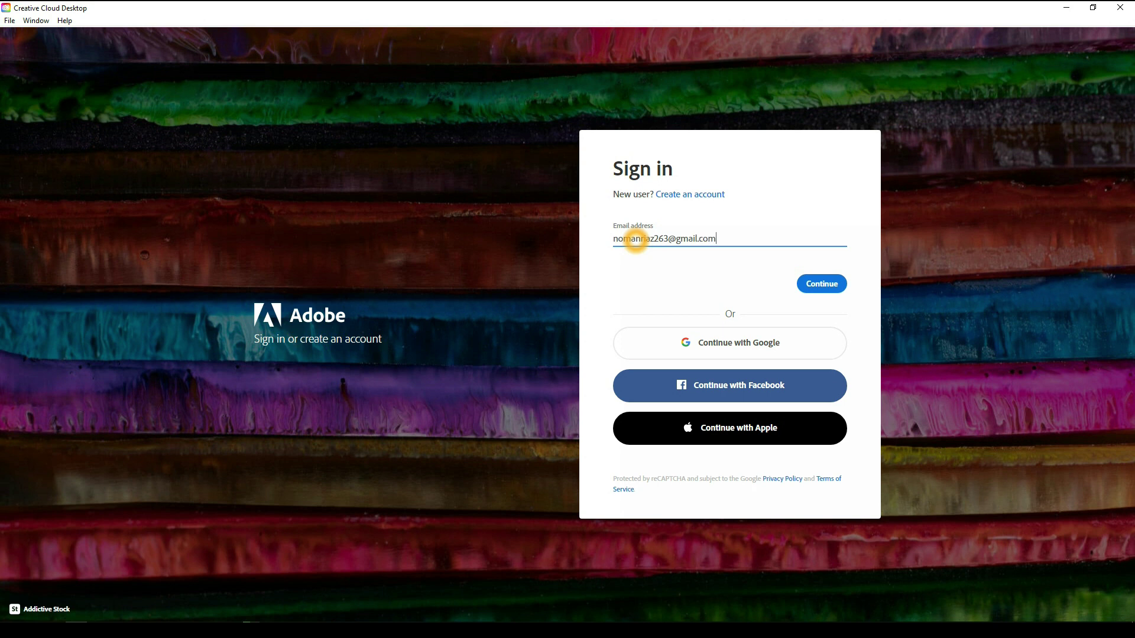
{"action": "key", "text": "Return"}
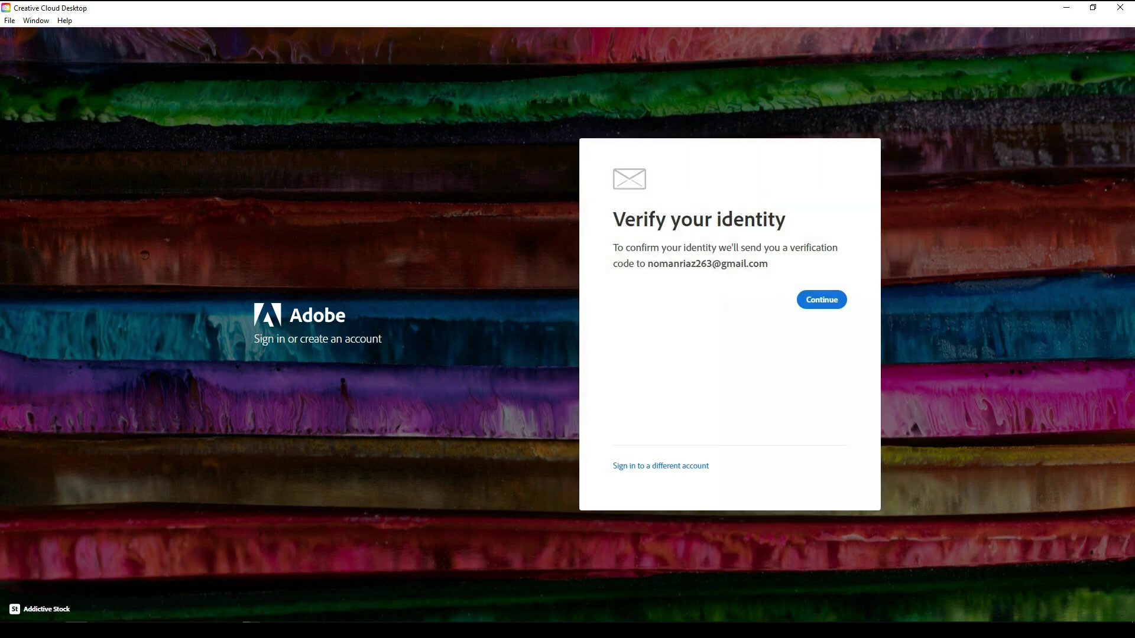
{"action": "left_click", "coordinate": [821, 299]}
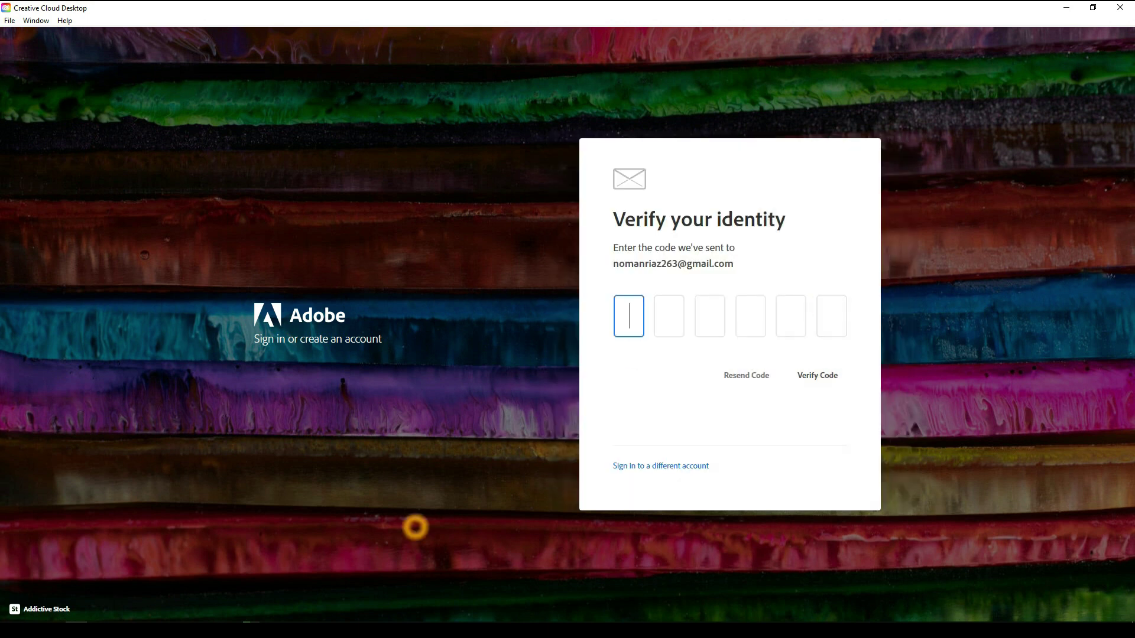
Bring up Chrome and open Gmail by searching 'gmail'.
{"action": "left_click", "coordinate": [319, 583]}
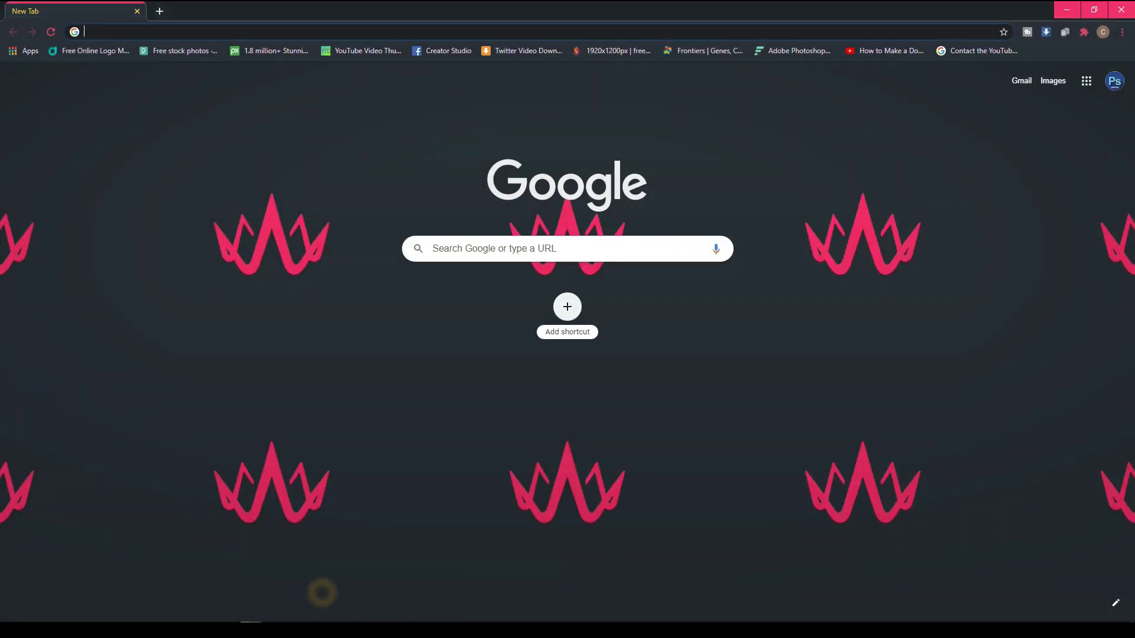
{"action": "left_click", "coordinate": [225, 28]}
{"action": "type", "text": "gmail"}
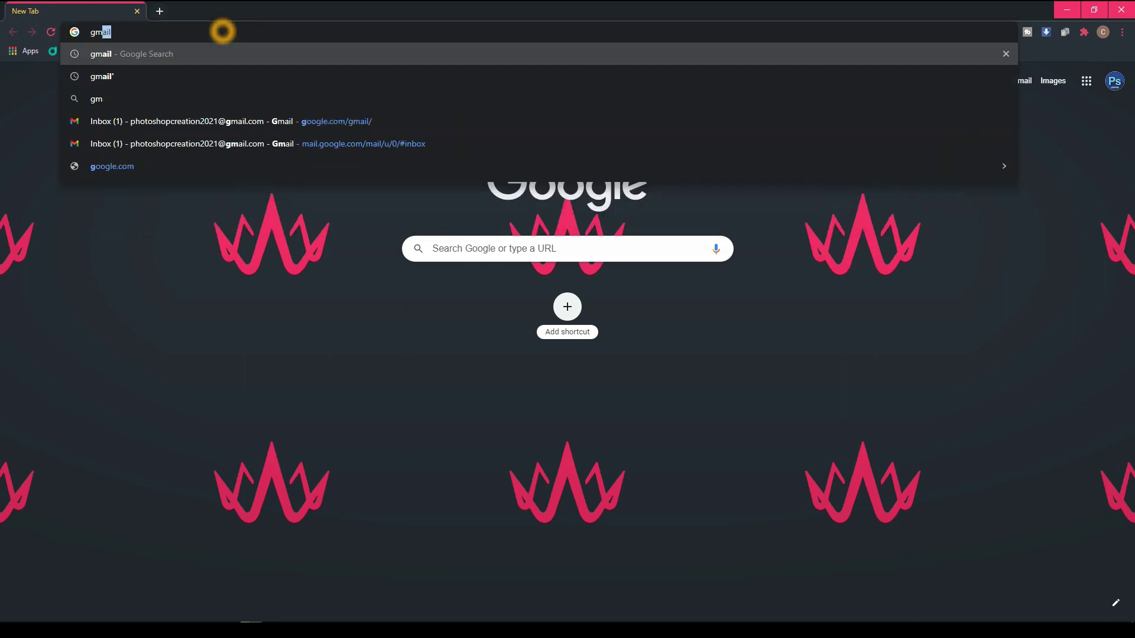
{"action": "key", "text": "Return"}
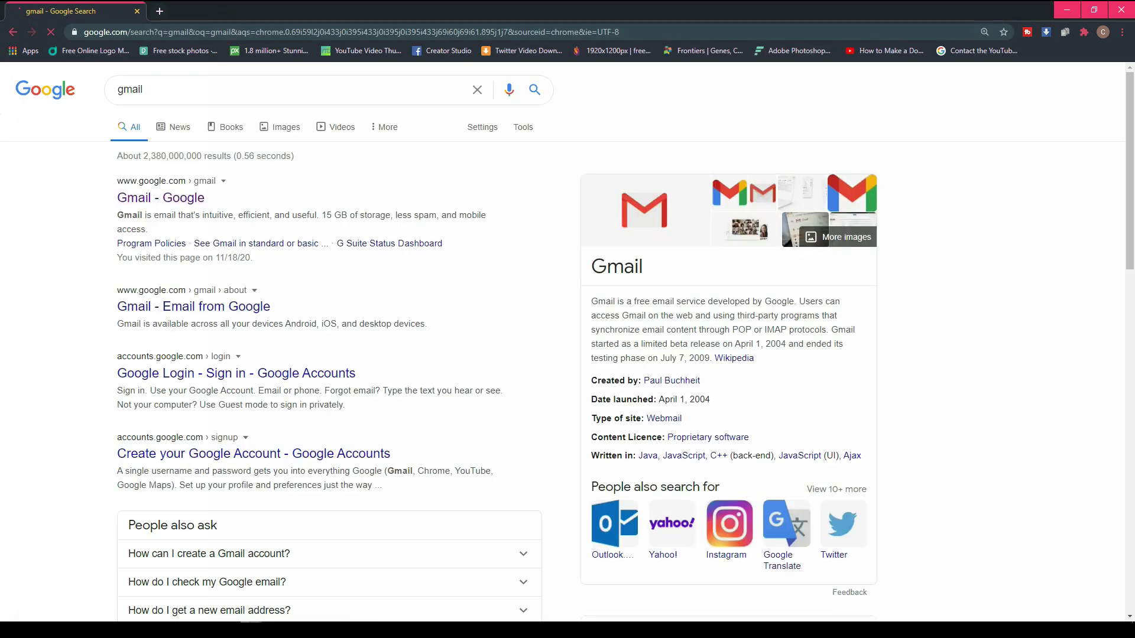
{"action": "left_click", "coordinate": [160, 198]}
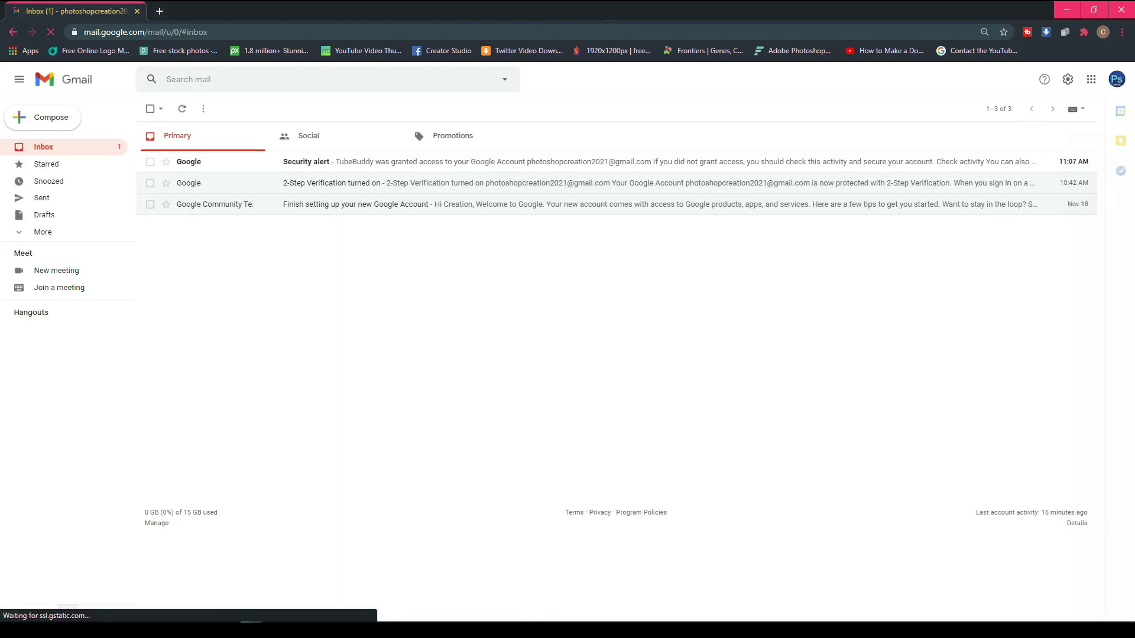
Switch to the second Gmail account and select the code in Adobe's verification email.
{"action": "left_click", "coordinate": [1115, 79]}
{"action": "left_click", "coordinate": [1016, 244]}
{"action": "left_click", "coordinate": [137, 11]}
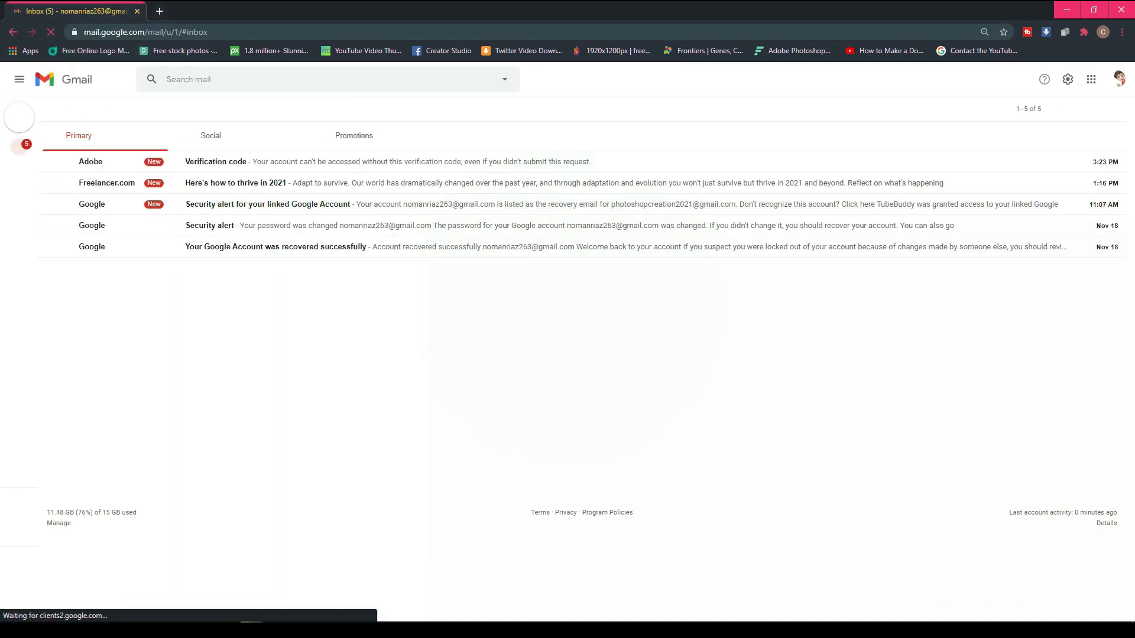
{"action": "left_click", "coordinate": [239, 162]}
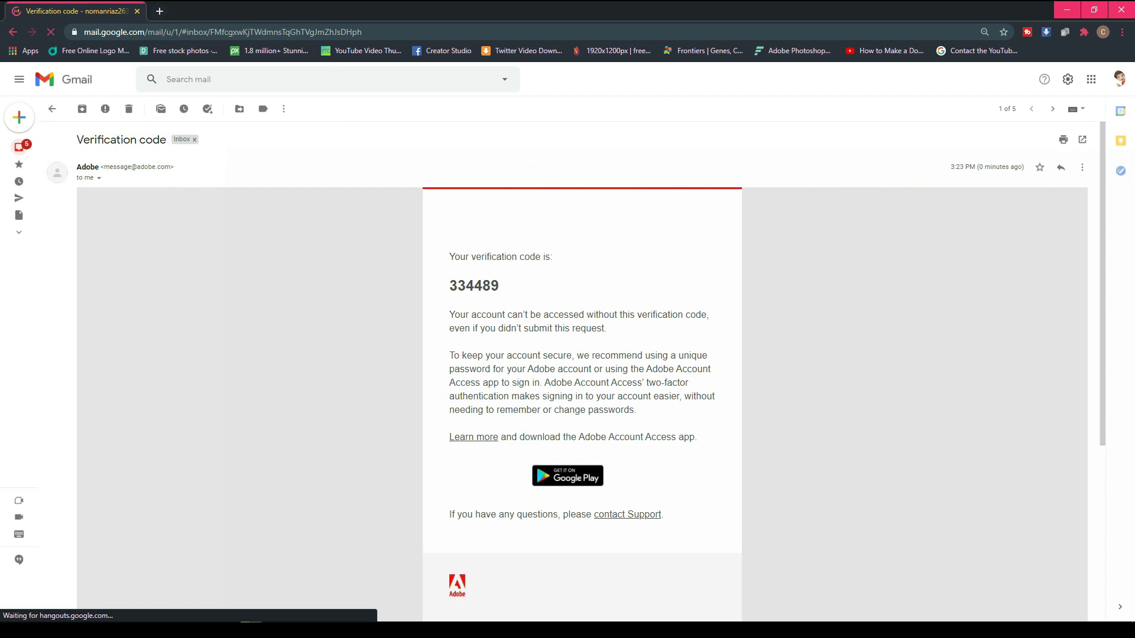
{"action": "double_click", "coordinate": [475, 301]}
{"action": "key", "text": "ctrl+c"}
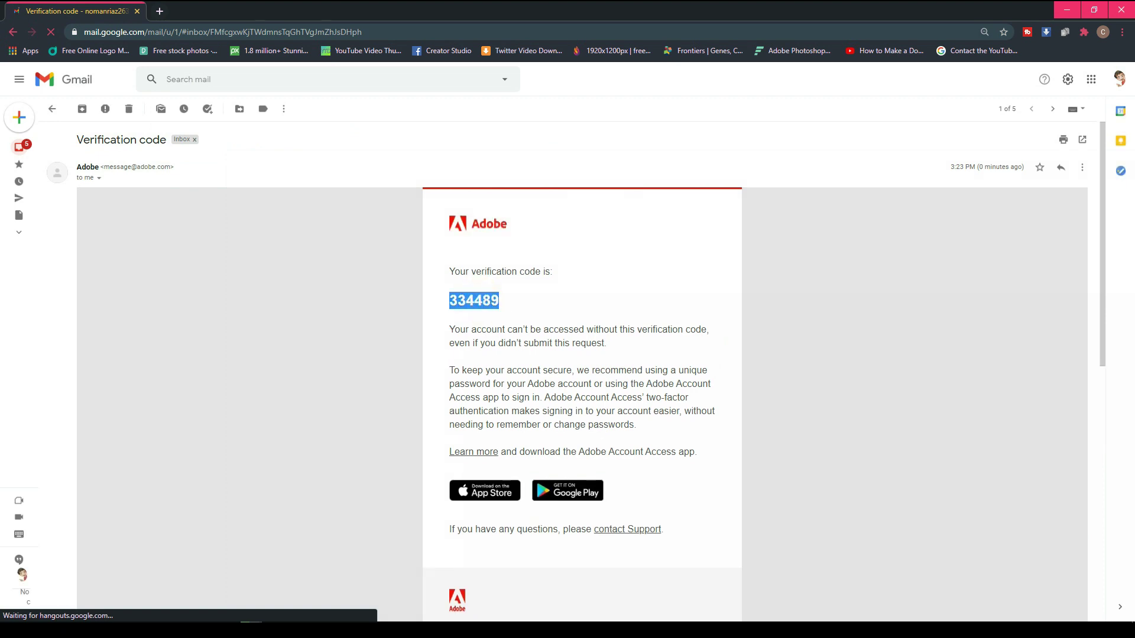
Return to Creative Cloud and paste the verification code into the code boxes.
{"action": "left_click", "coordinate": [1066, 10]}
{"action": "left_click", "coordinate": [634, 316]}
{"action": "key", "text": "ctrl+v"}
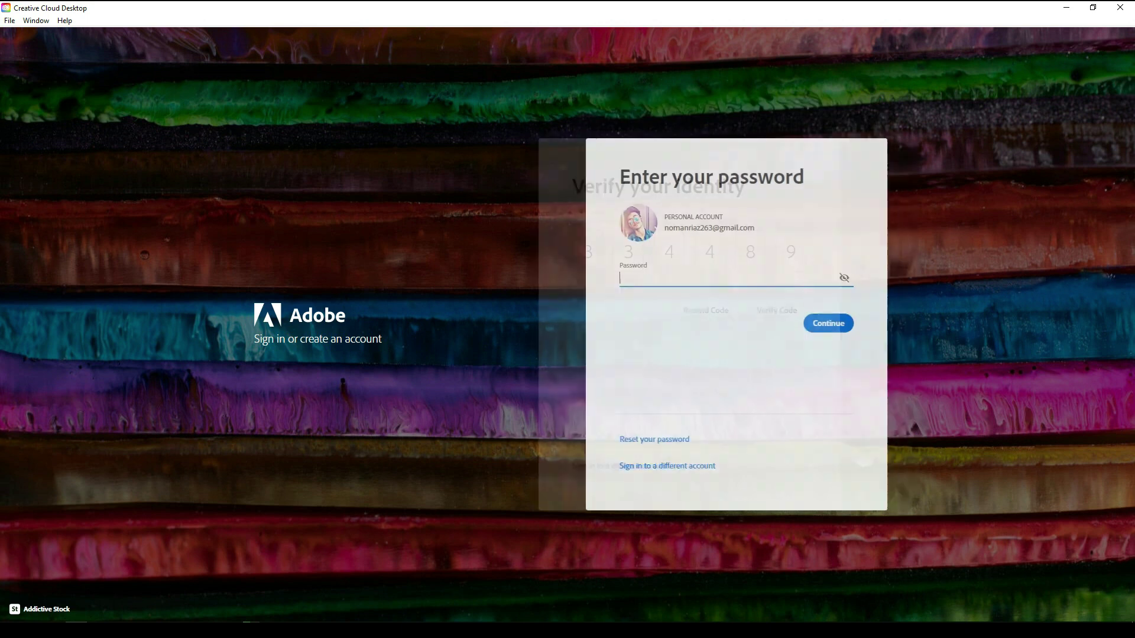
Enter the account password, sign in, and skip turning on 2-step verification.
{"action": "left_click", "coordinate": [653, 280]}
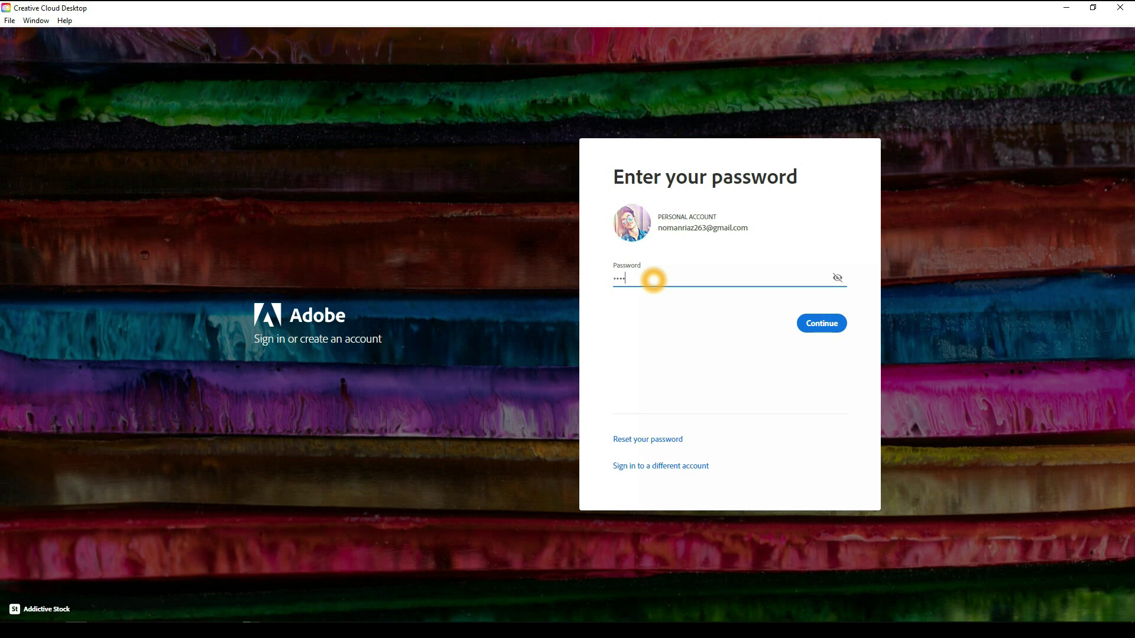
{"action": "key", "text": "Return"}
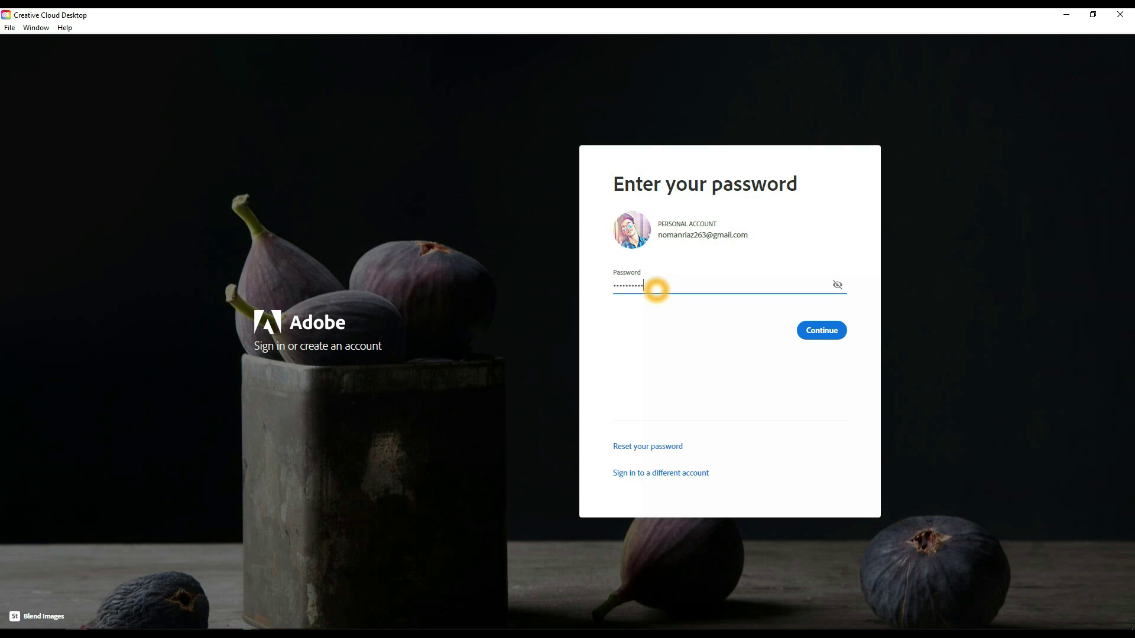
{"action": "key", "text": "Return"}
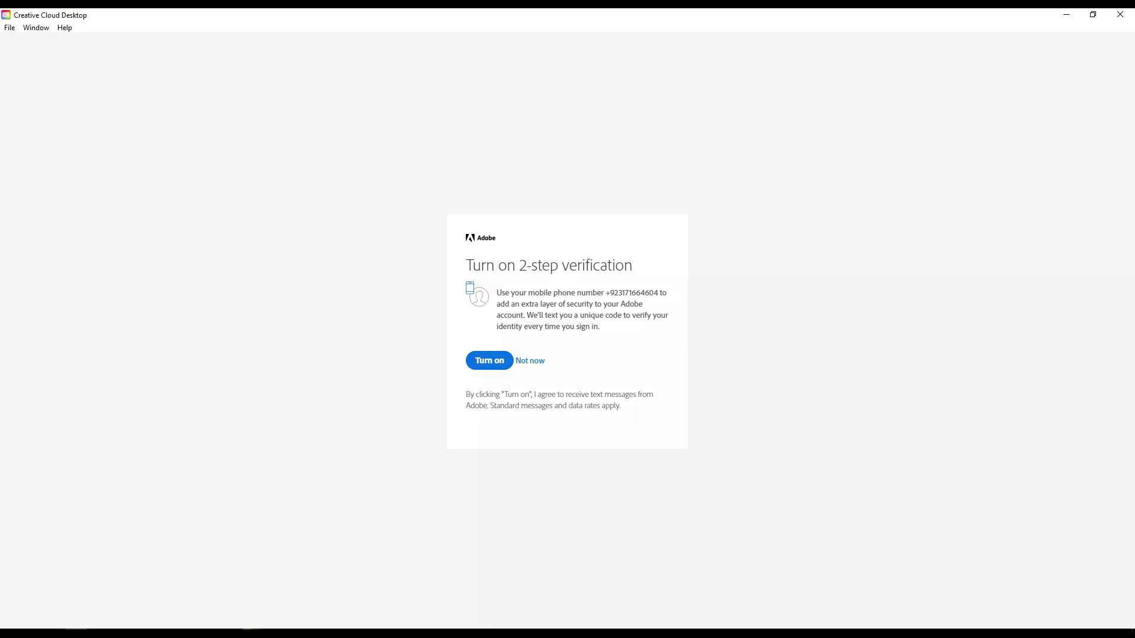
{"action": "left_click", "coordinate": [530, 361]}
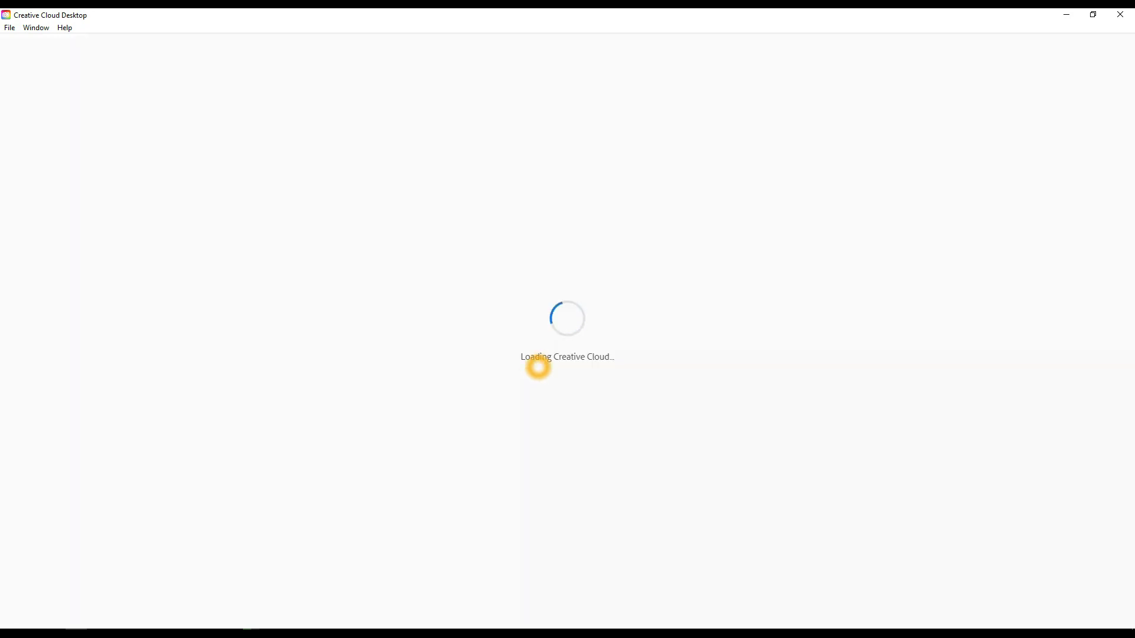
Shrink the Creative Cloud window, centre it on screen, and refresh the desktop twice.
{"action": "mouse_move", "coordinate": [532, 17]}
{"action": "left_mouse_down"}
{"action": "mouse_move", "coordinate": [537, 40]}
{"action": "mouse_move", "coordinate": [1064, 140]}
{"action": "left_mouse_up"}
{"action": "left_click_drag", "start_coordinate": [837, 136], "coordinate": [577, 50]}
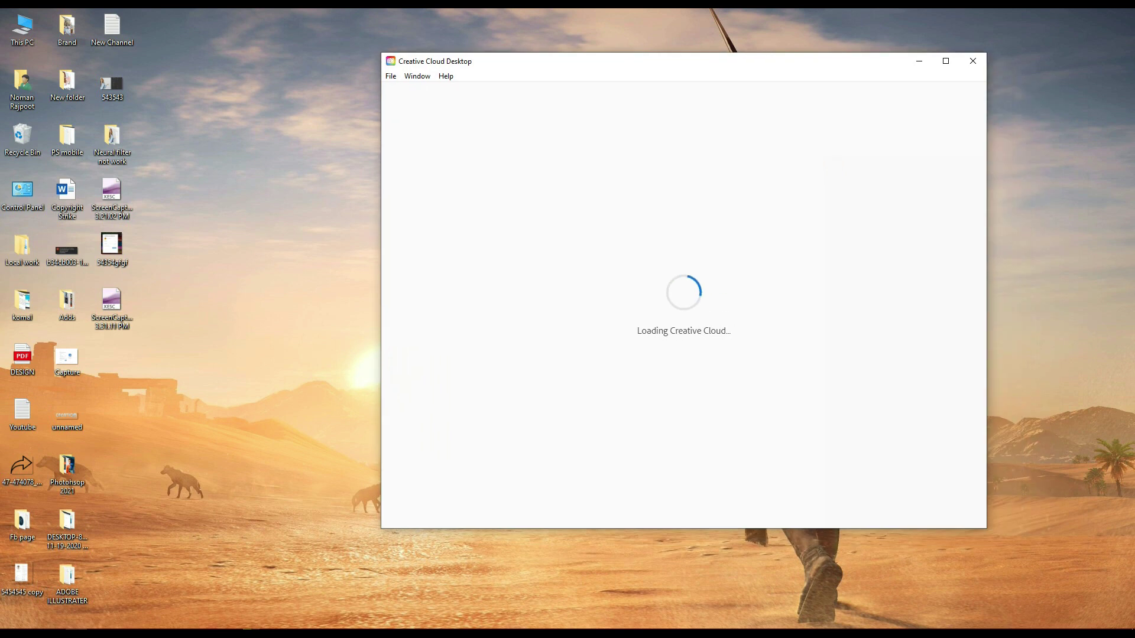
{"action": "right_click", "coordinate": [999, 237]}
{"action": "left_click", "coordinate": [1009, 289]}
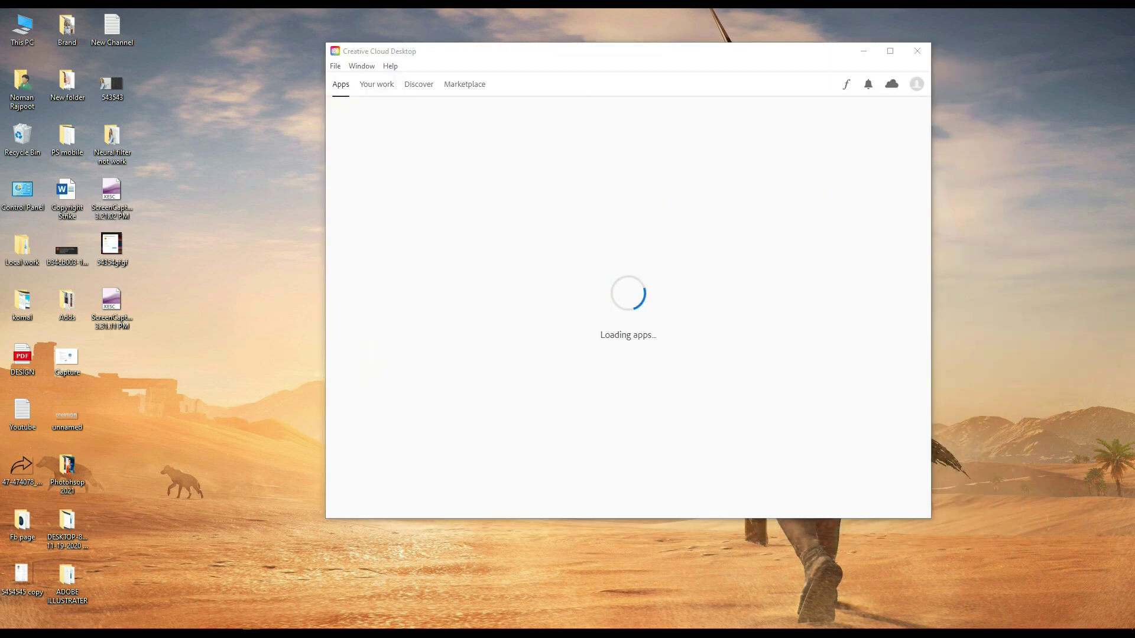
{"action": "right_click", "coordinate": [205, 245]}
{"action": "left_click", "coordinate": [243, 301]}
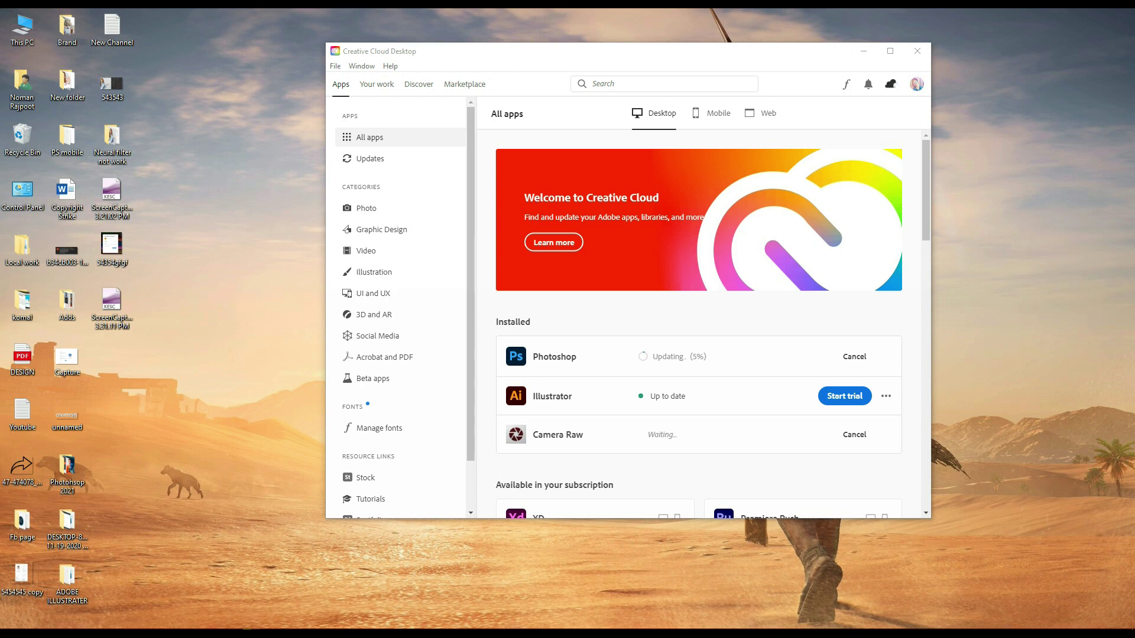
Cancel the in-progress Photoshop update and confirm the cancellation.
{"action": "left_click", "coordinate": [916, 84]}
{"action": "left_click", "coordinate": [821, 85]}
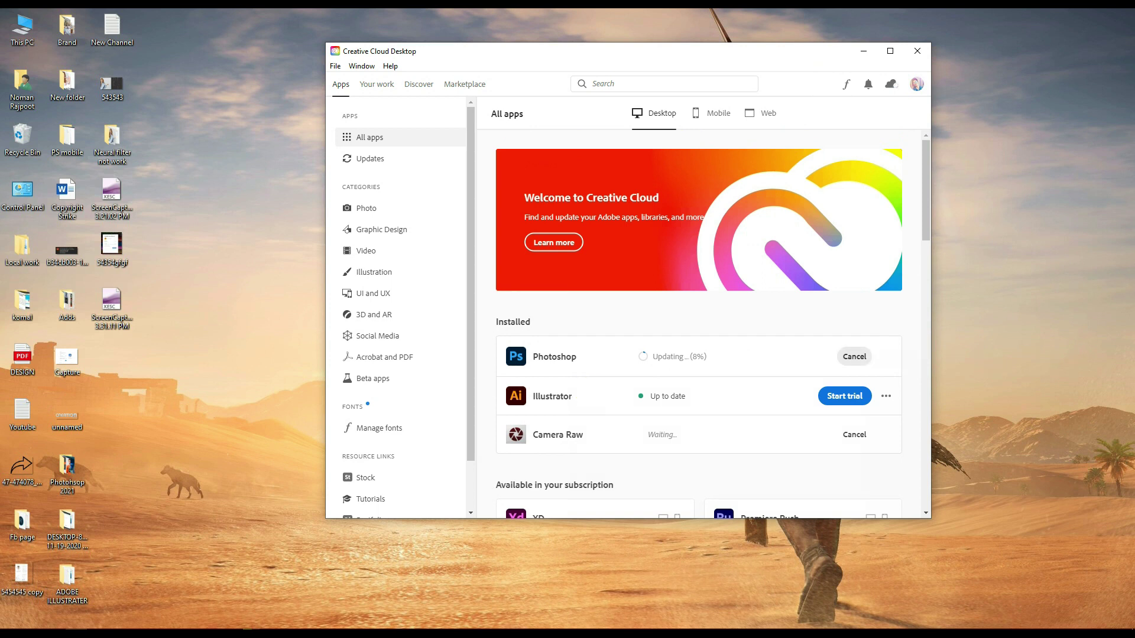
{"action": "left_click", "coordinate": [854, 356]}
{"action": "left_click", "coordinate": [718, 345]}
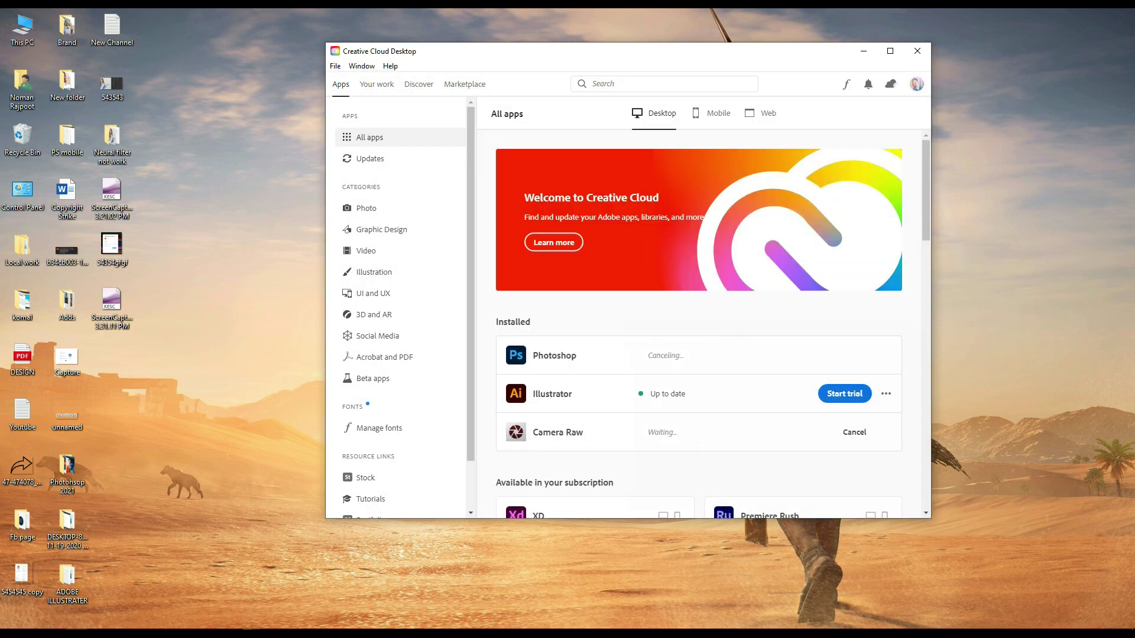
Scroll the app list, open and close the profile menu, then minimize Creative Cloud.
{"action": "scroll", "coordinate": [716, 367], "scroll_direction": "down", "scroll_amount": 4}
{"action": "scroll", "coordinate": [717, 367], "scroll_direction": "up", "scroll_amount": 4}
{"action": "scroll", "coordinate": [717, 367], "scroll_direction": "down", "scroll_amount": 4}
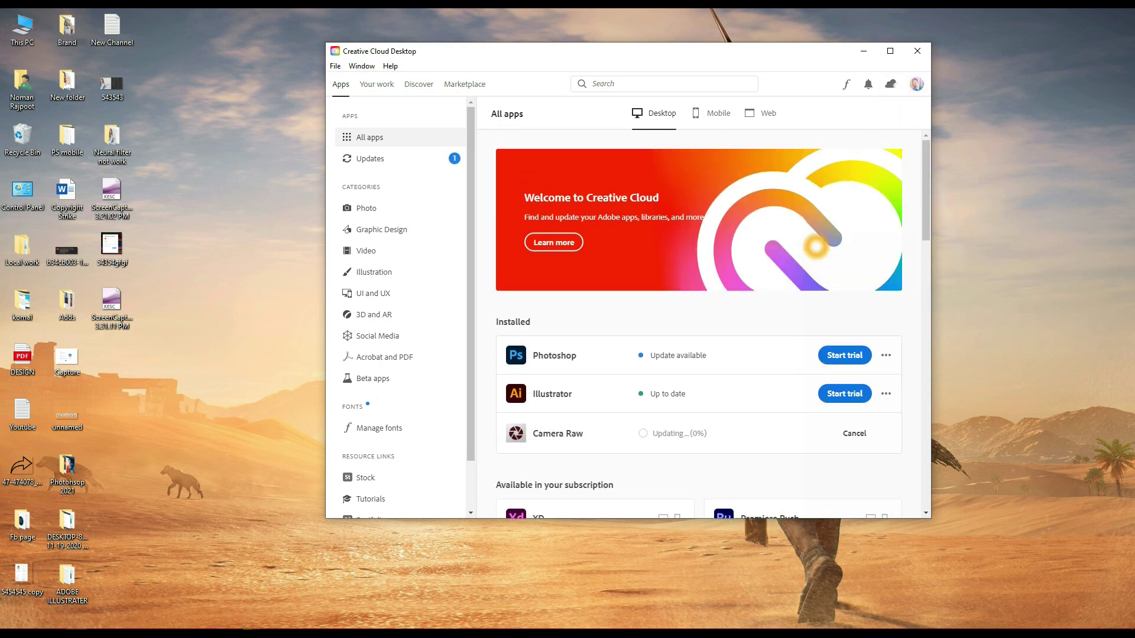
{"action": "left_click", "coordinate": [916, 84]}
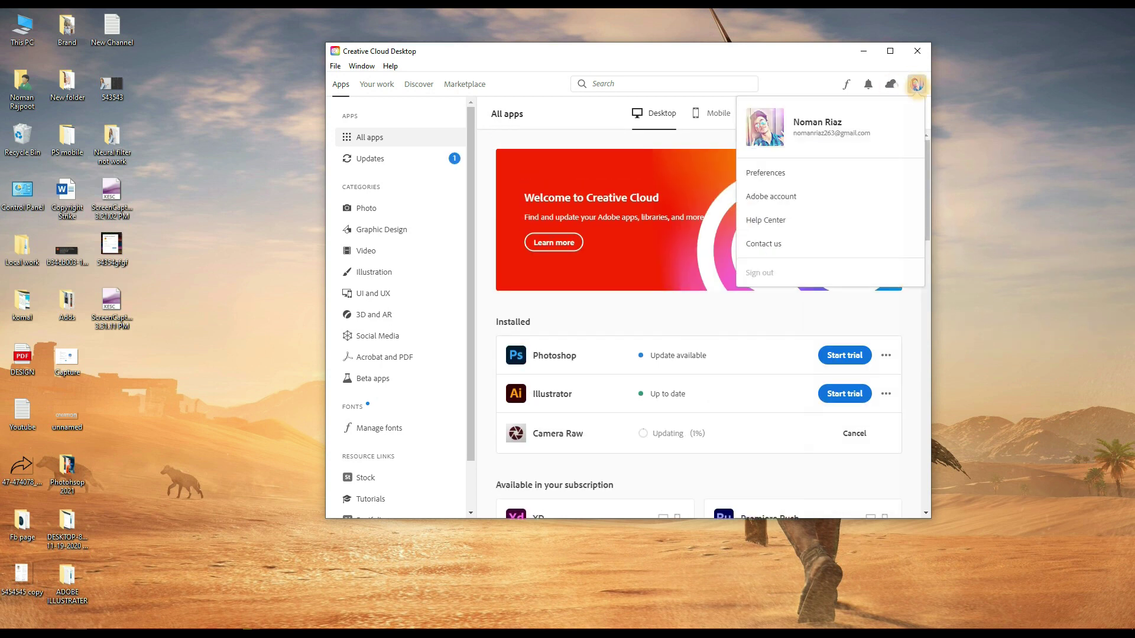
{"action": "left_click", "coordinate": [612, 380]}
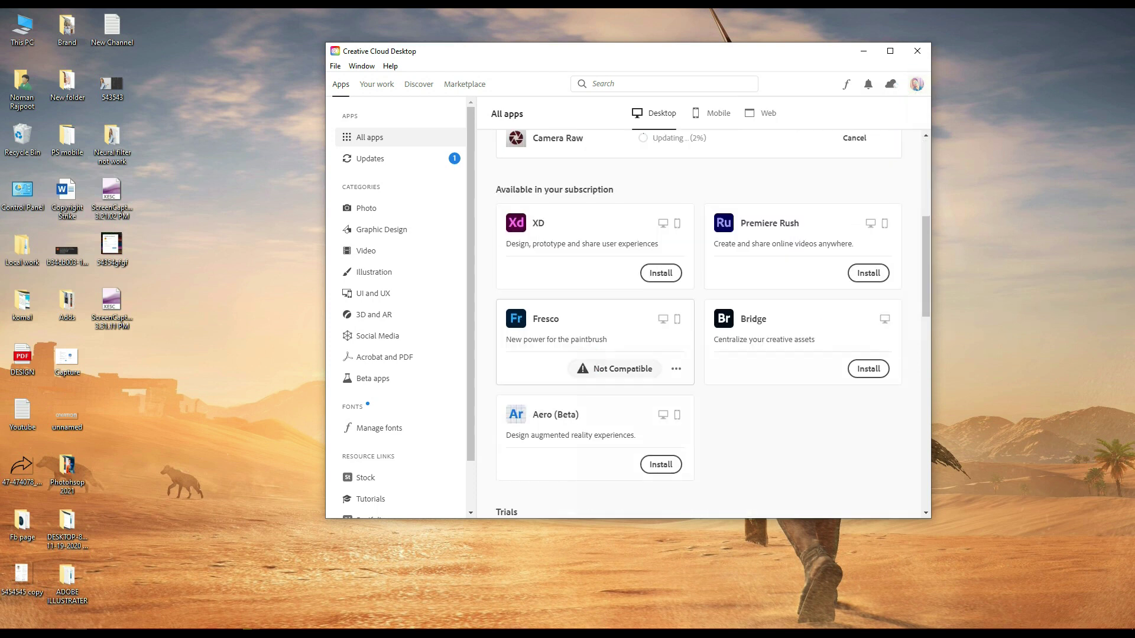
{"action": "left_click", "coordinate": [863, 51]}
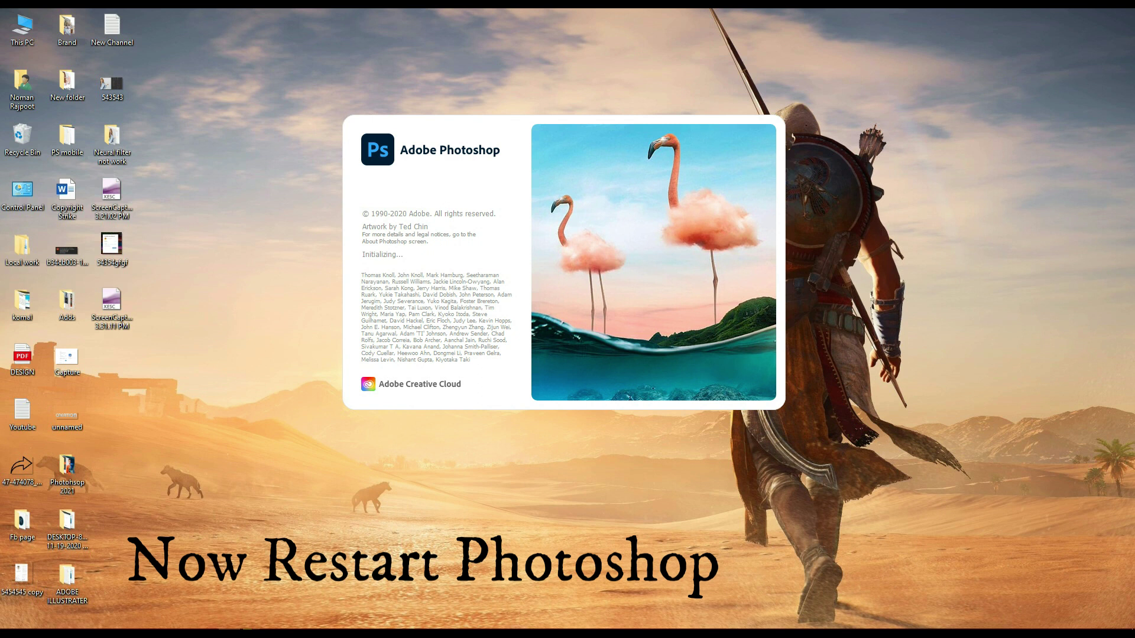
Open the worried-looking portrait JPG in Photoshop.
{"action": "left_click", "coordinate": [413, 269]}
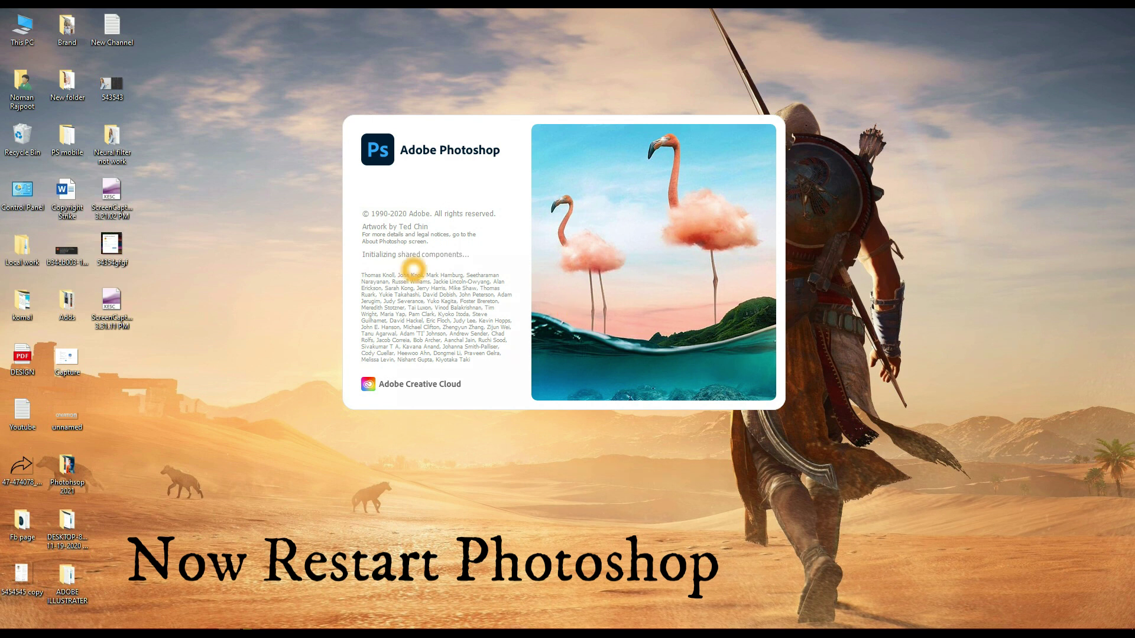
{"action": "left_click", "coordinate": [489, 301]}
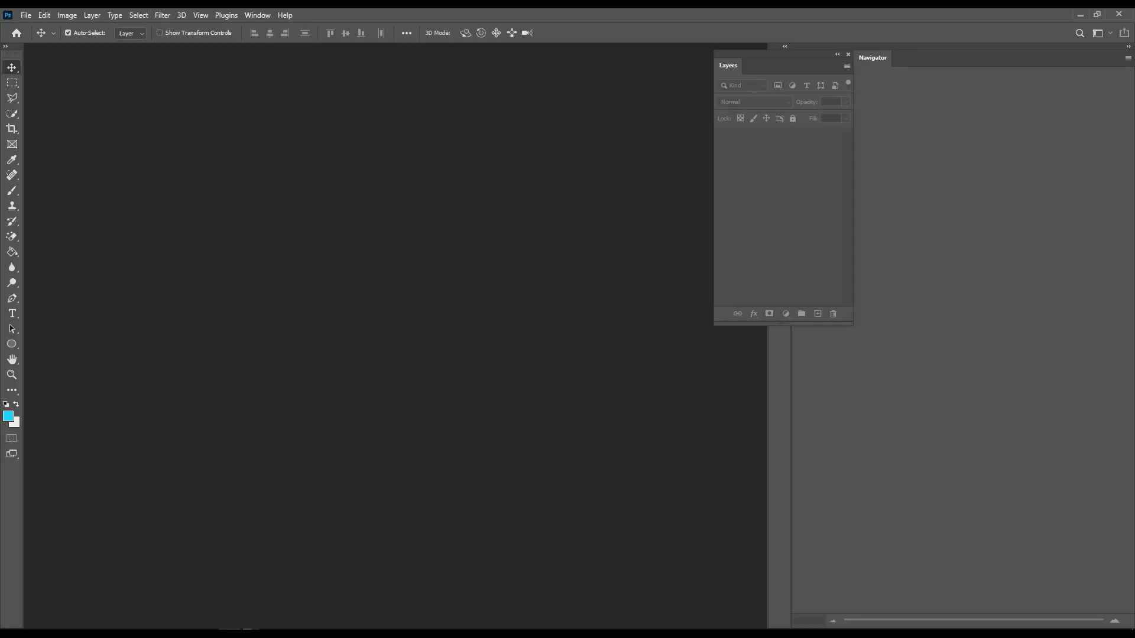
{"action": "left_click", "coordinate": [412, 64]}
{"action": "left_click", "coordinate": [26, 15]}
{"action": "left_click", "coordinate": [39, 39]}
{"action": "double_click", "coordinate": [297, 130]}
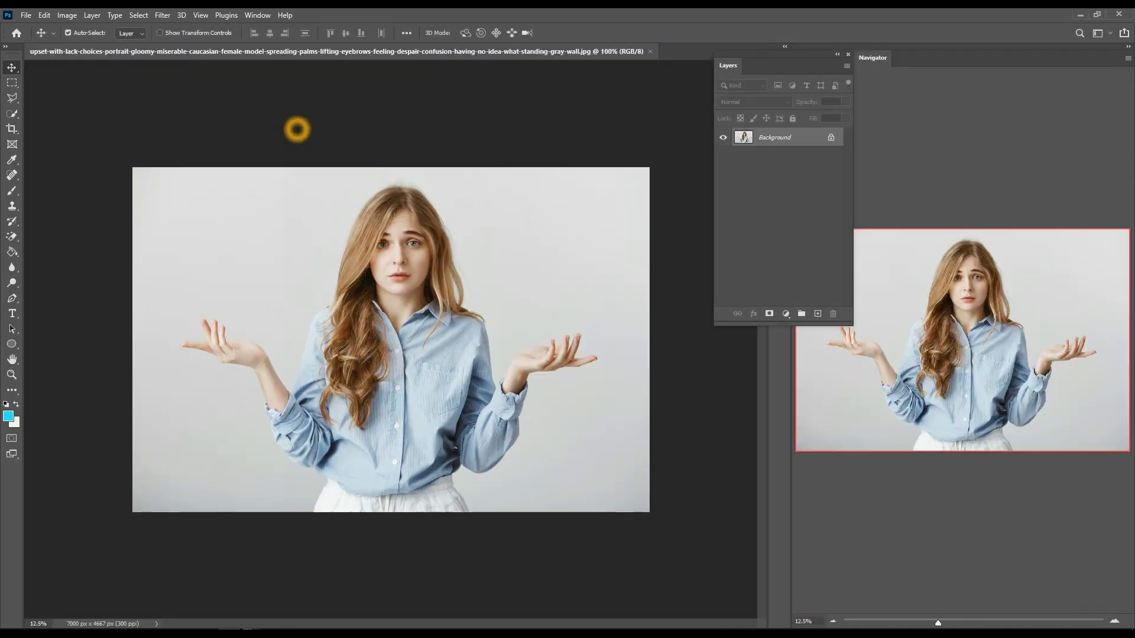
{"action": "left_click", "coordinate": [427, 293]}
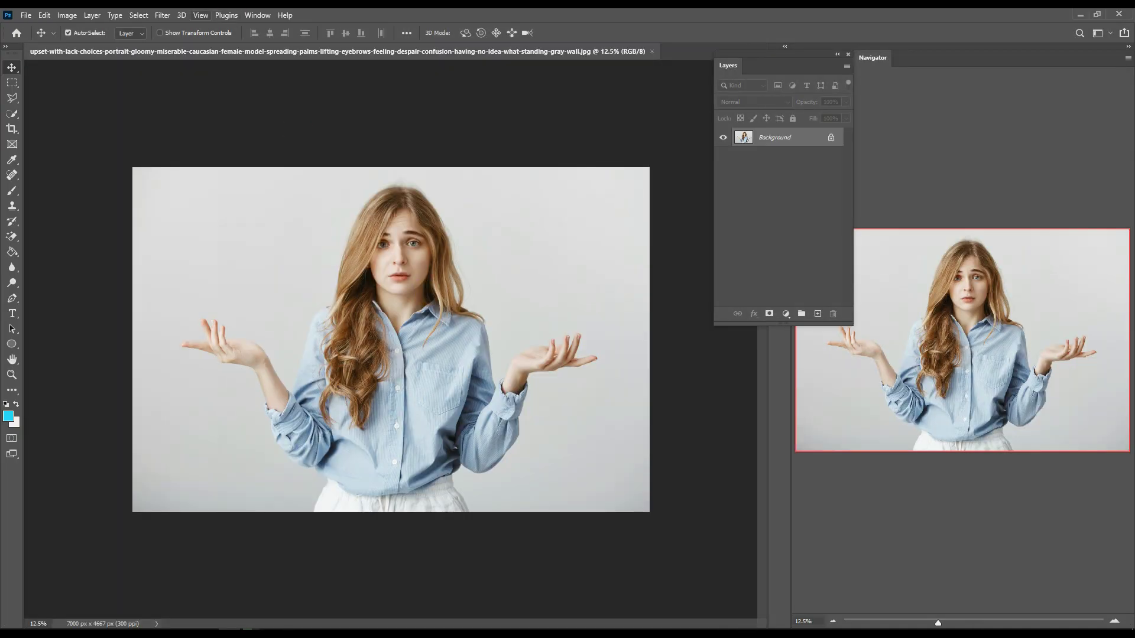
Launch Filter > Neural Filters and close the Creative Cloud window that pops up.
{"action": "left_click", "coordinate": [201, 16]}
{"action": "mouse_move", "coordinate": [162, 15]}
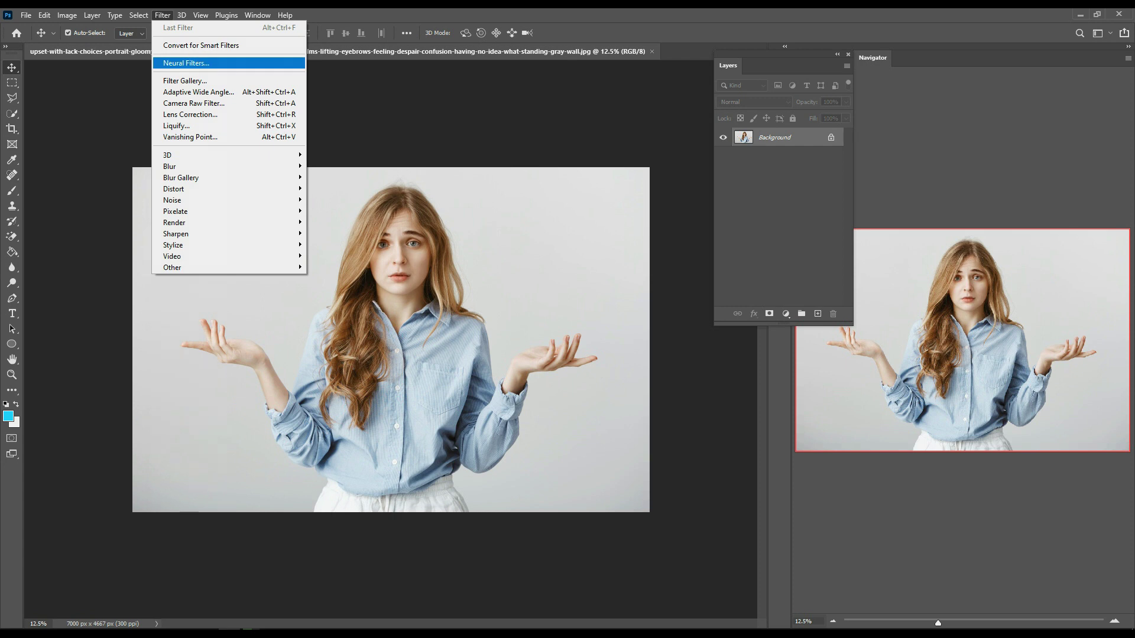
{"action": "left_click", "coordinate": [224, 63]}
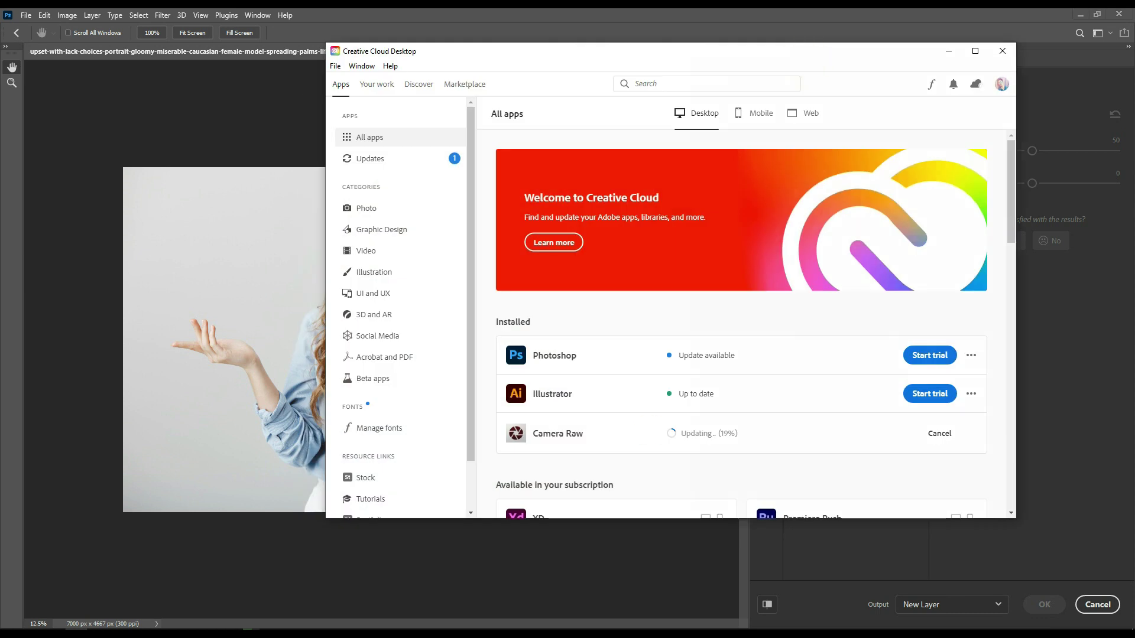
{"action": "left_click_drag", "start_coordinate": [615, 51], "coordinate": [448, 49]}
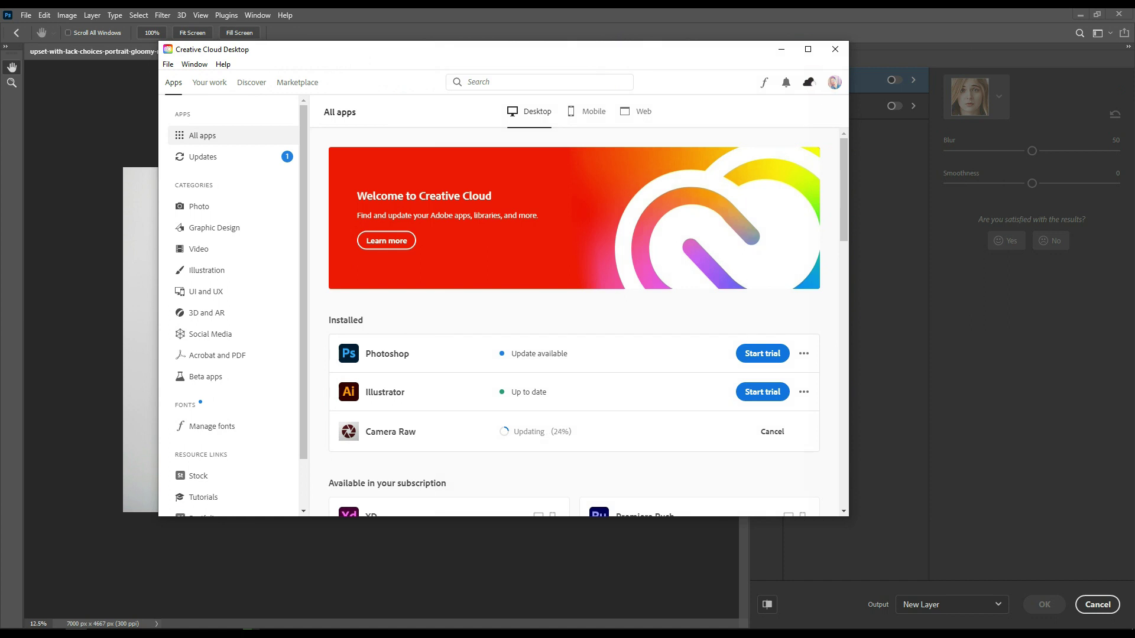
{"action": "left_click", "coordinate": [781, 49]}
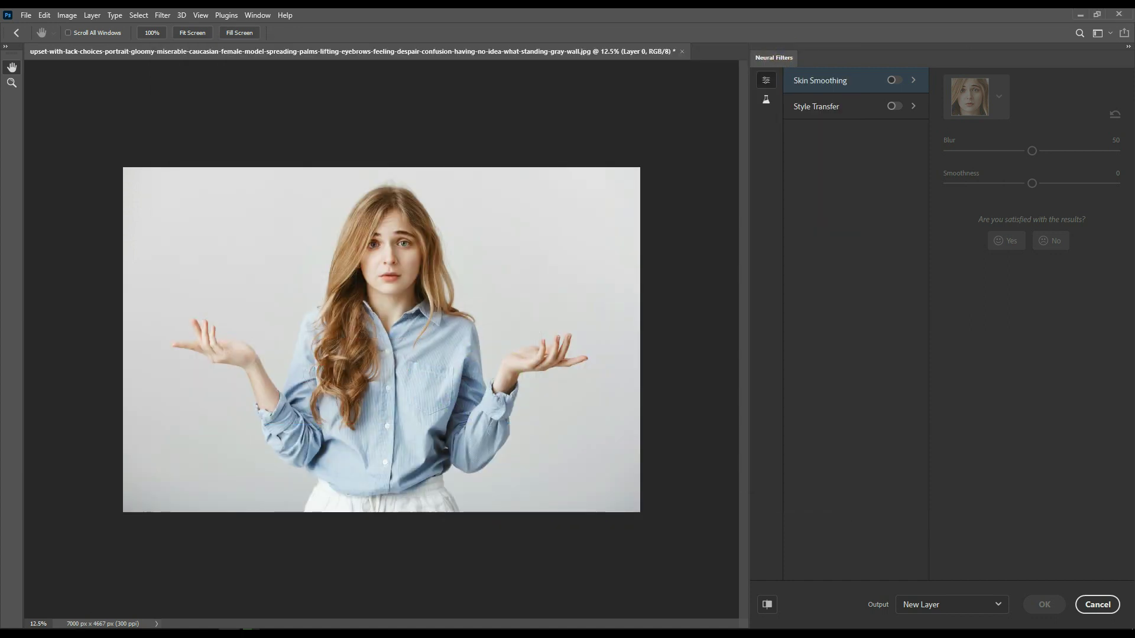
Show beta filters, enable Smart Portrait, and set Happiness 40, Anger -4, Surprise 6.
{"action": "left_click", "coordinate": [766, 99]}
{"action": "scroll", "coordinate": [489, 260], "scroll_direction": "up", "scroll_amount": 2}
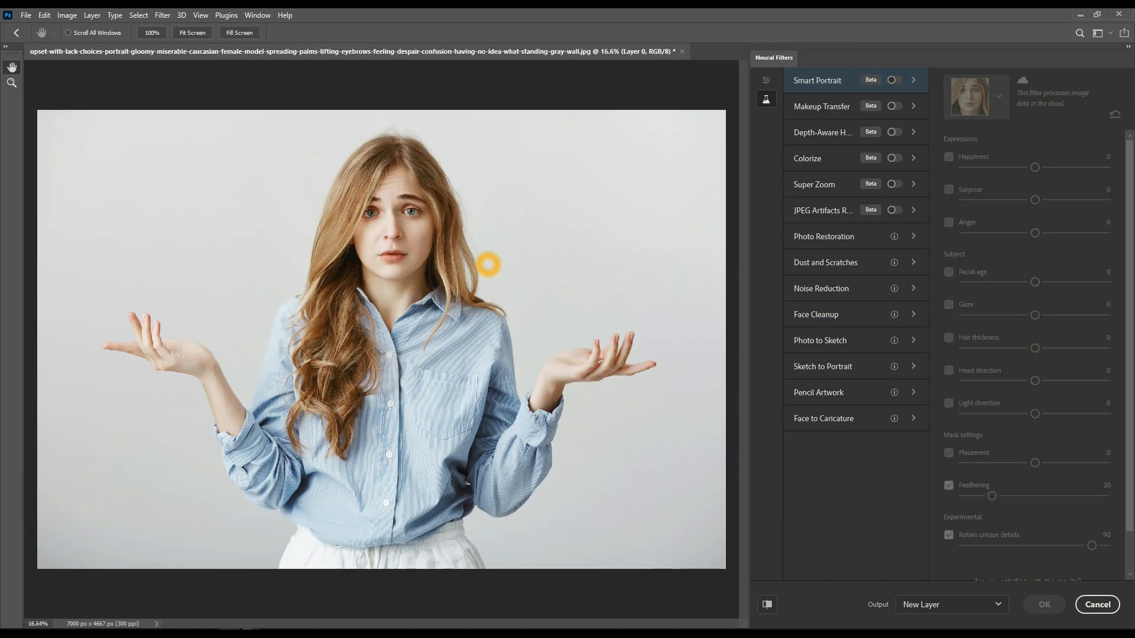
{"action": "left_click", "coordinate": [895, 80]}
{"action": "left_click", "coordinate": [1036, 168]}
{"action": "left_click_drag", "start_coordinate": [1035, 168], "coordinate": [1091, 168]}
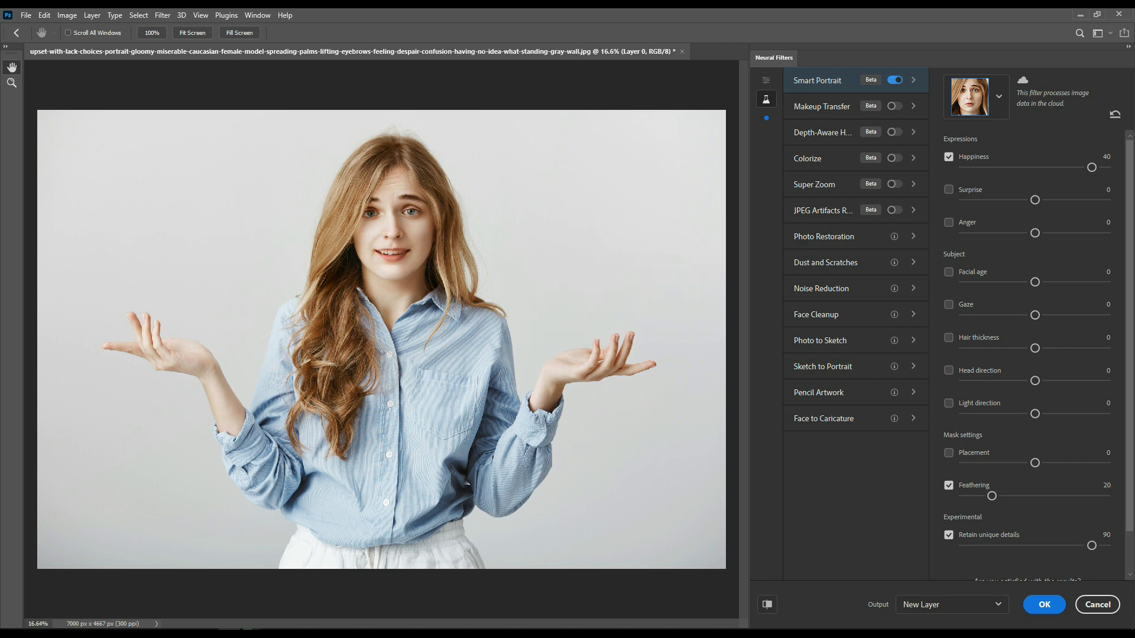
{"action": "left_click_drag", "start_coordinate": [1035, 233], "coordinate": [1028, 234]}
{"action": "left_click_drag", "start_coordinate": [1034, 200], "coordinate": [1043, 200]}
Compare the smiling result with the original and raise Hair thickness to 15.
{"action": "left_click", "coordinate": [767, 604]}
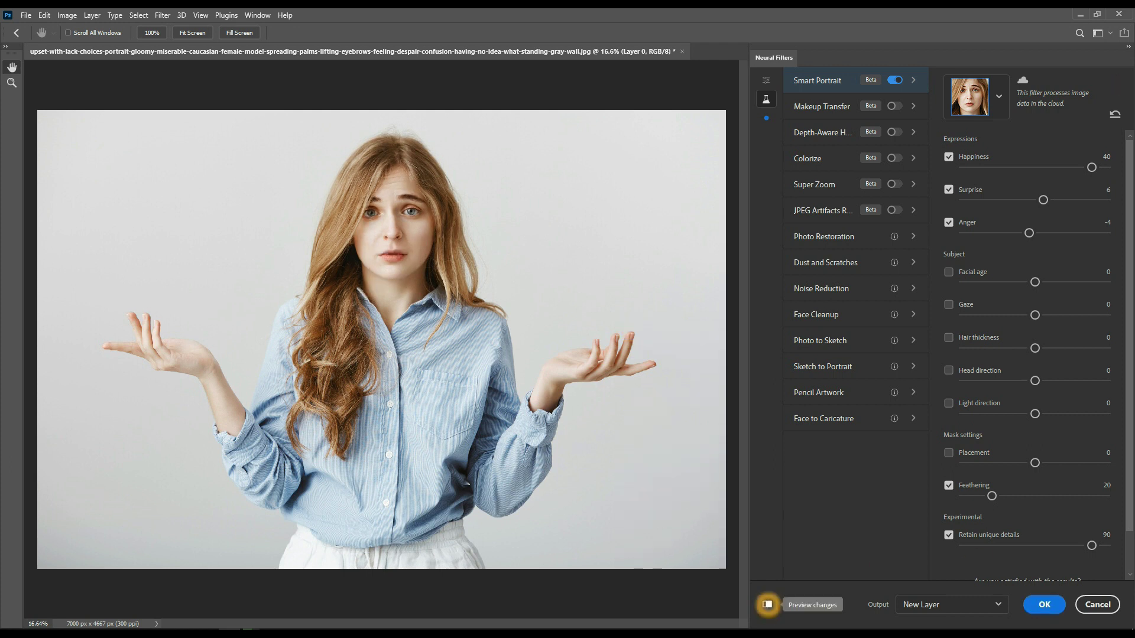
{"action": "left_click", "coordinate": [767, 604]}
{"action": "left_click", "coordinate": [767, 604]}
{"action": "left_click", "coordinate": [767, 604]}
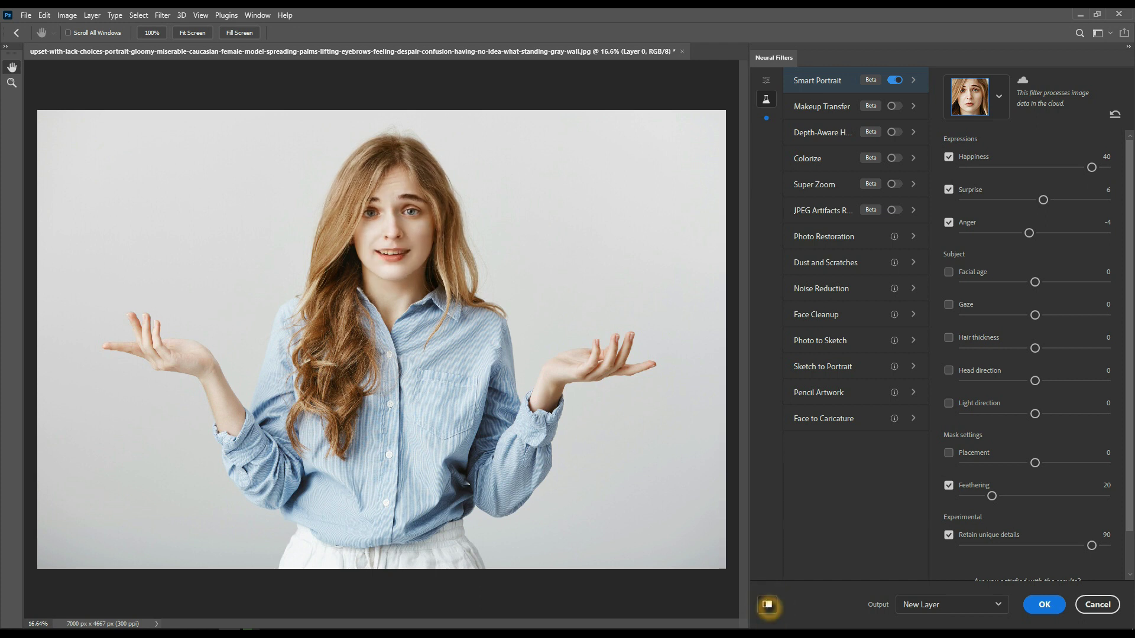
{"action": "left_click", "coordinate": [1035, 349]}
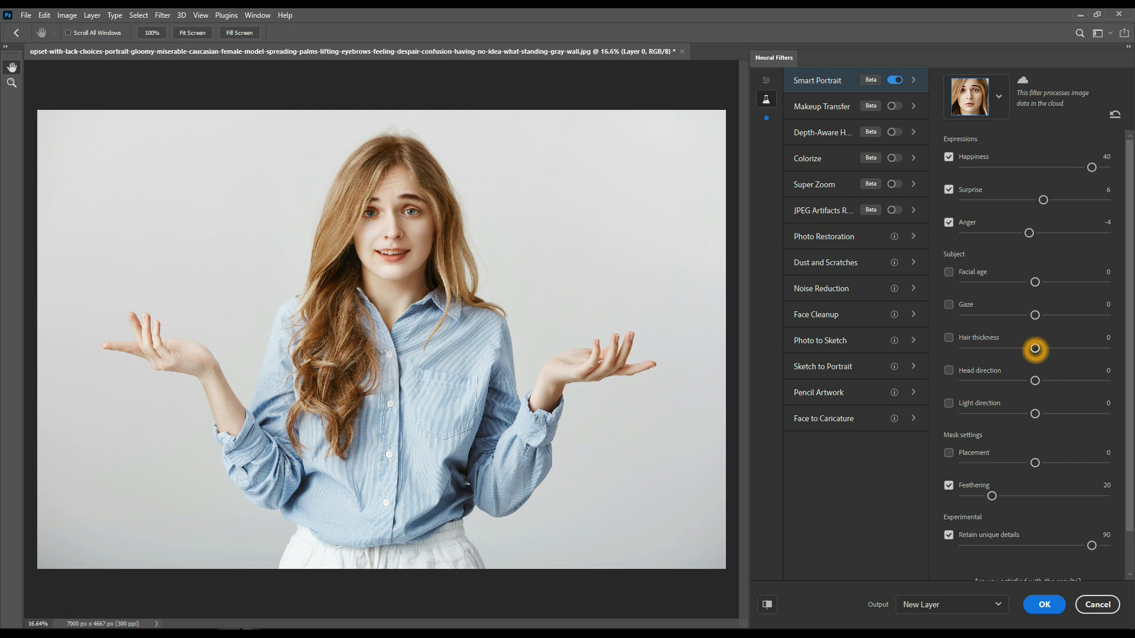
{"action": "left_click_drag", "start_coordinate": [1034, 349], "coordinate": [1056, 348]}
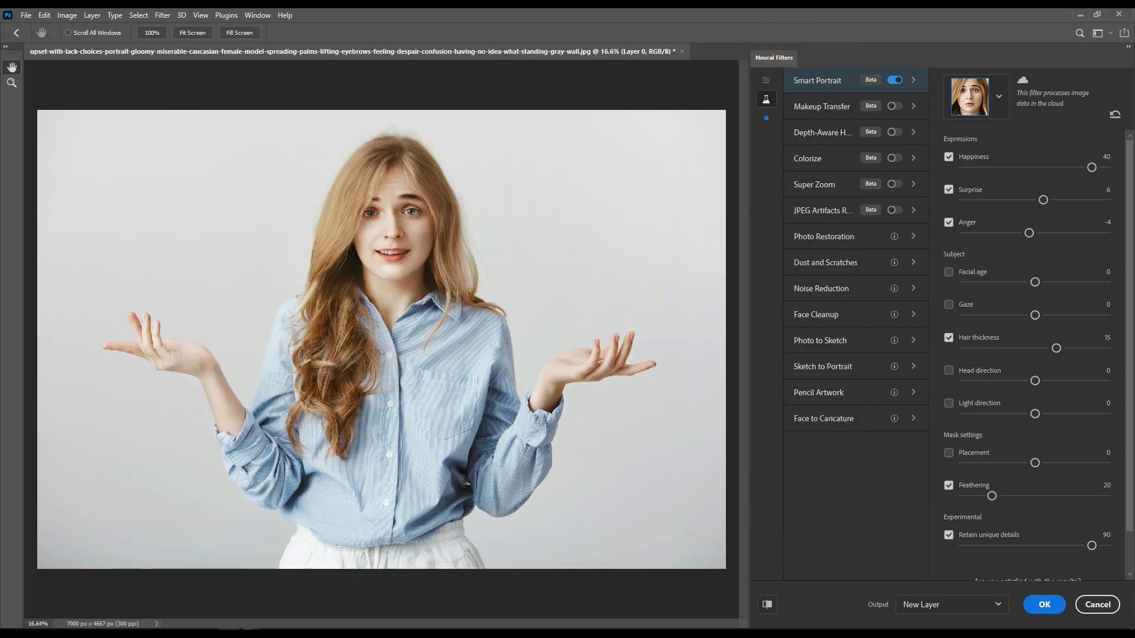
Toggle Hair thickness off and on, compare again, then switch it off.
{"action": "left_click", "coordinate": [949, 338]}
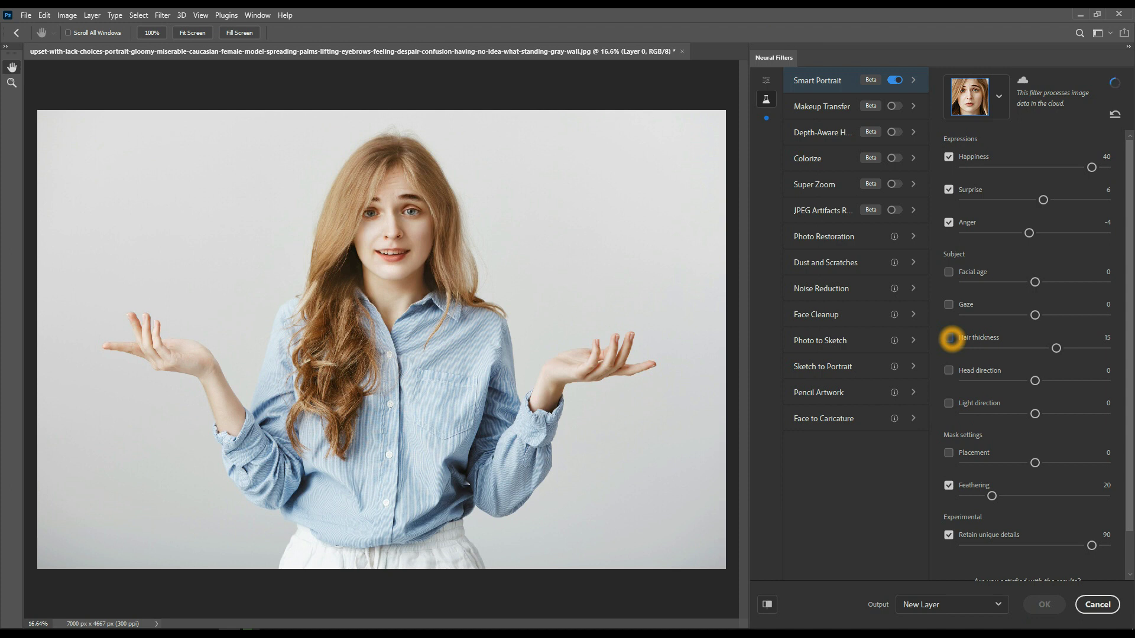
{"action": "left_click", "coordinate": [949, 338]}
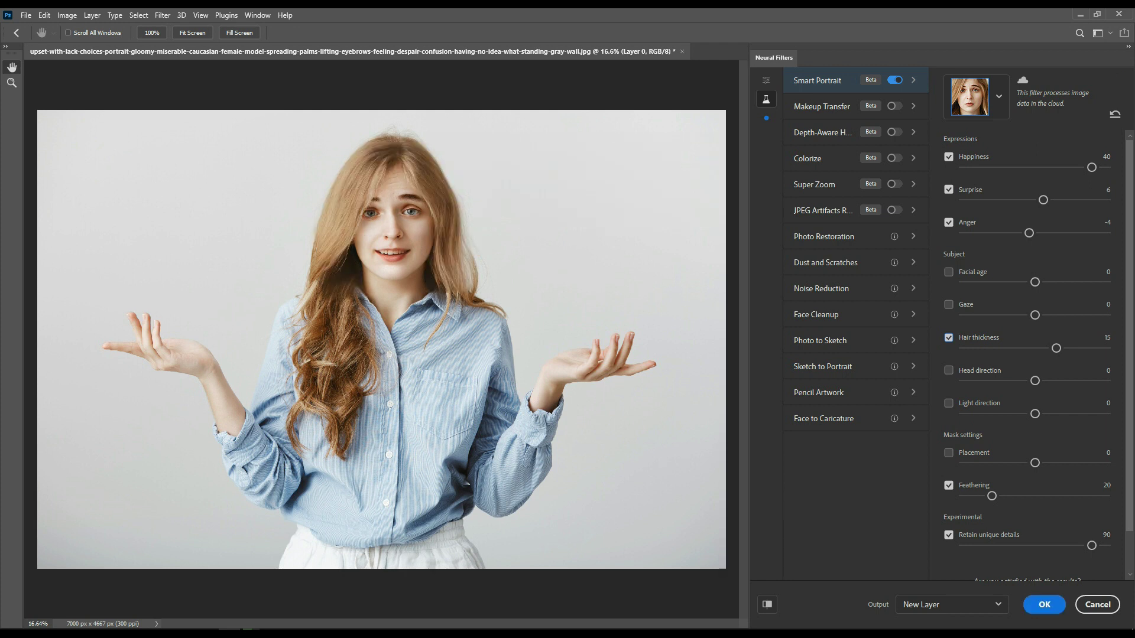
{"action": "left_click", "coordinate": [767, 604]}
{"action": "left_click", "coordinate": [767, 605]}
{"action": "left_click", "coordinate": [767, 604]}
{"action": "left_click", "coordinate": [767, 605]}
{"action": "left_click", "coordinate": [948, 337]}
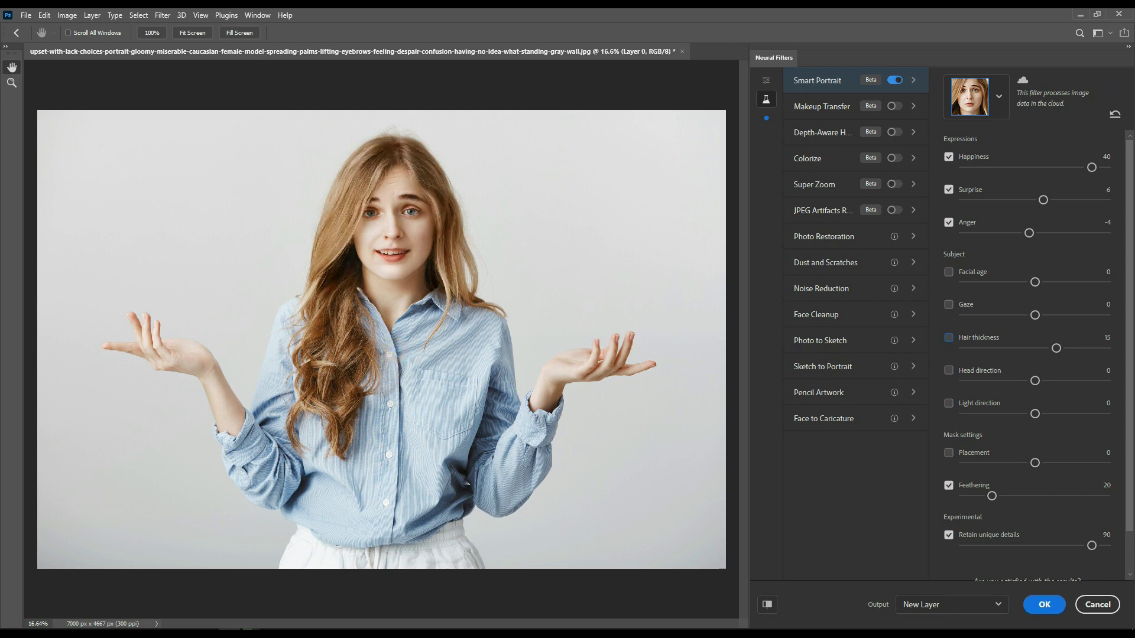
{"action": "left_click", "coordinate": [833, 108]}
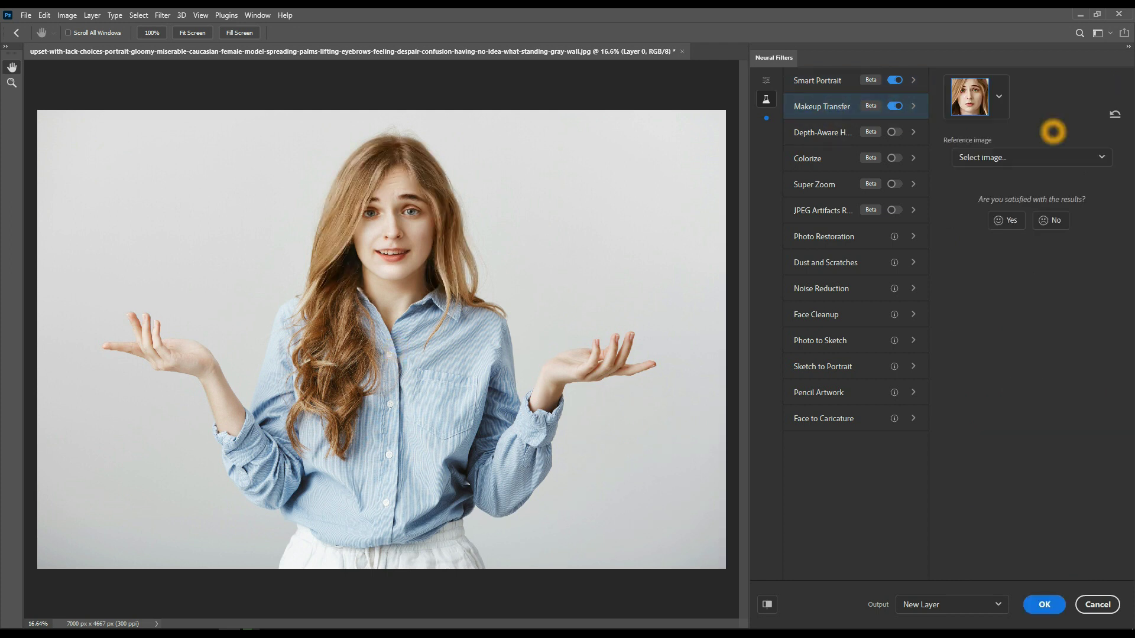
{"action": "left_click", "coordinate": [839, 132]}
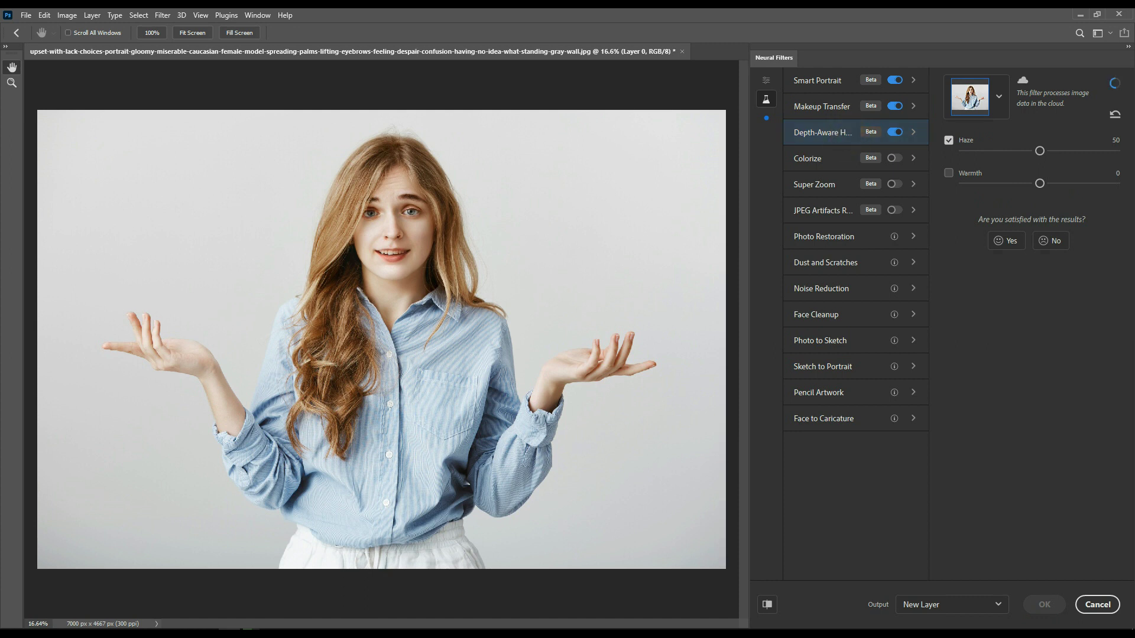
{"action": "left_click", "coordinate": [834, 157]}
{"action": "left_click", "coordinate": [836, 210]}
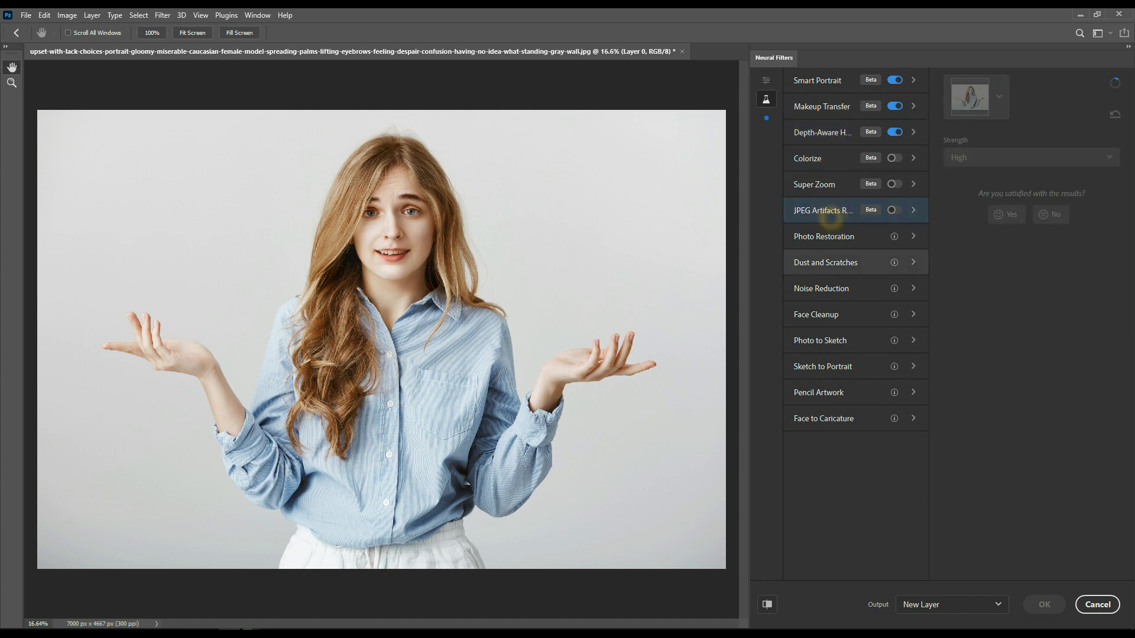
{"action": "left_click", "coordinate": [837, 341]}
{"action": "left_click", "coordinate": [820, 83]}
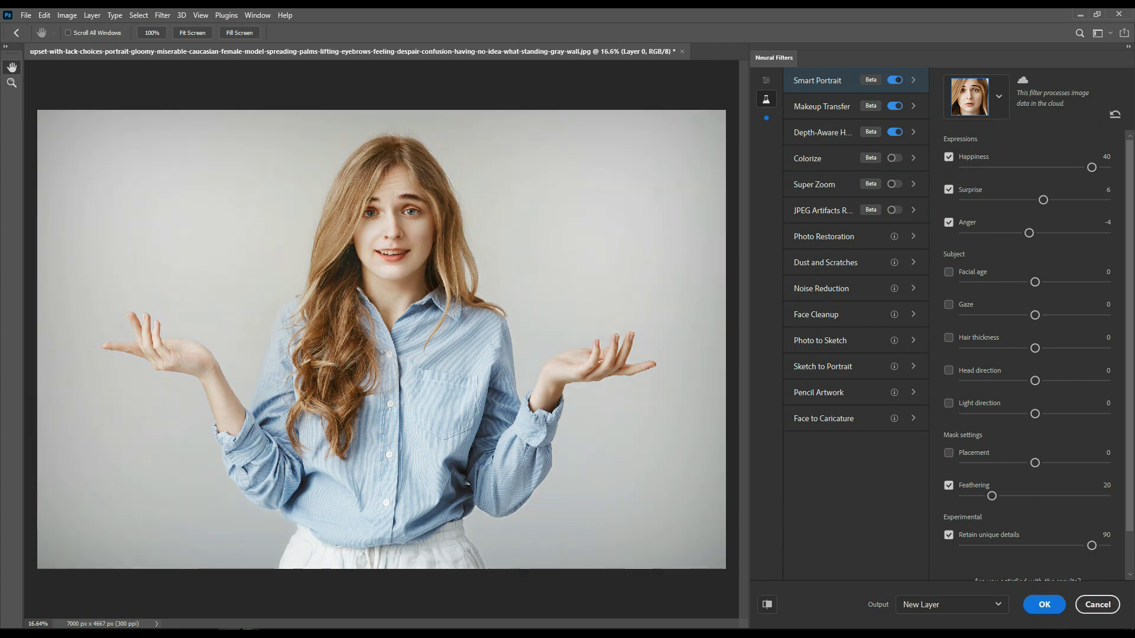
{"action": "left_click", "coordinate": [894, 106]}
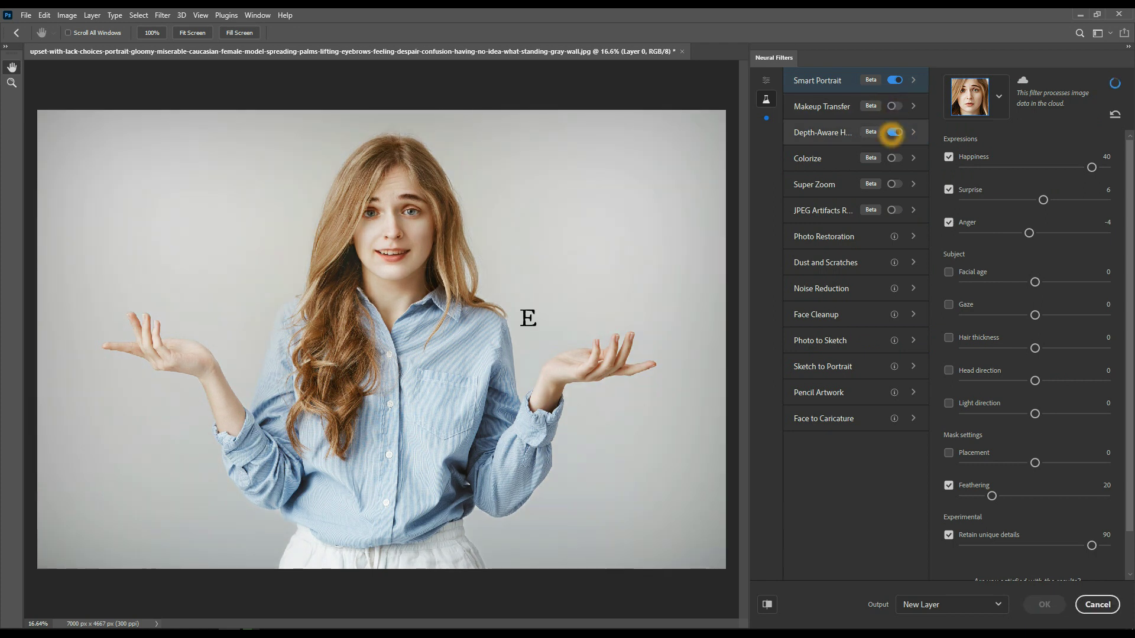
{"action": "left_click", "coordinate": [894, 132]}
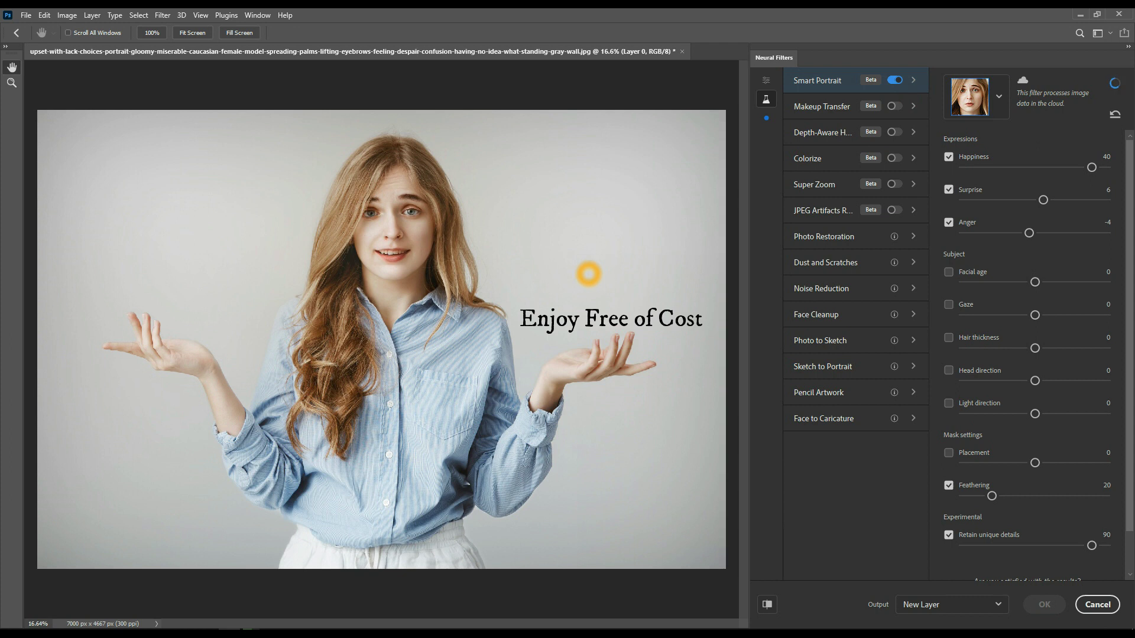
Compare once more, apply Smart Portrait with New Layer output, and check the new Layer 0.
{"action": "left_click", "coordinate": [767, 604]}
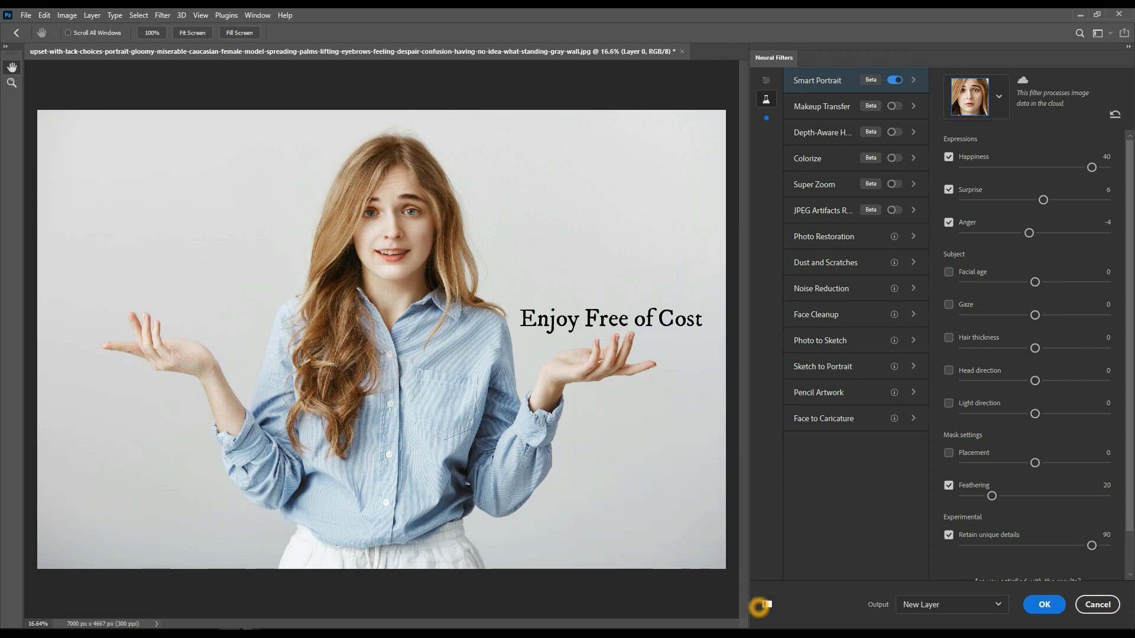
{"action": "left_click", "coordinate": [766, 604]}
{"action": "left_click", "coordinate": [1044, 604]}
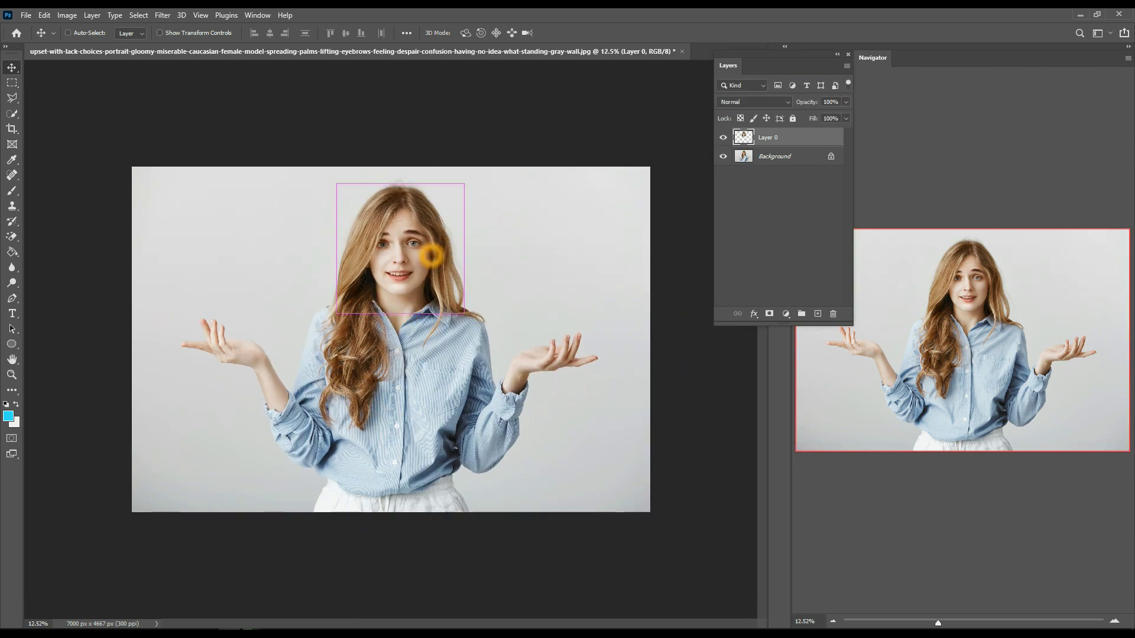
{"action": "key", "text": "ctrl"}
{"action": "left_click", "coordinate": [322, 395], "text": "ctrl"}
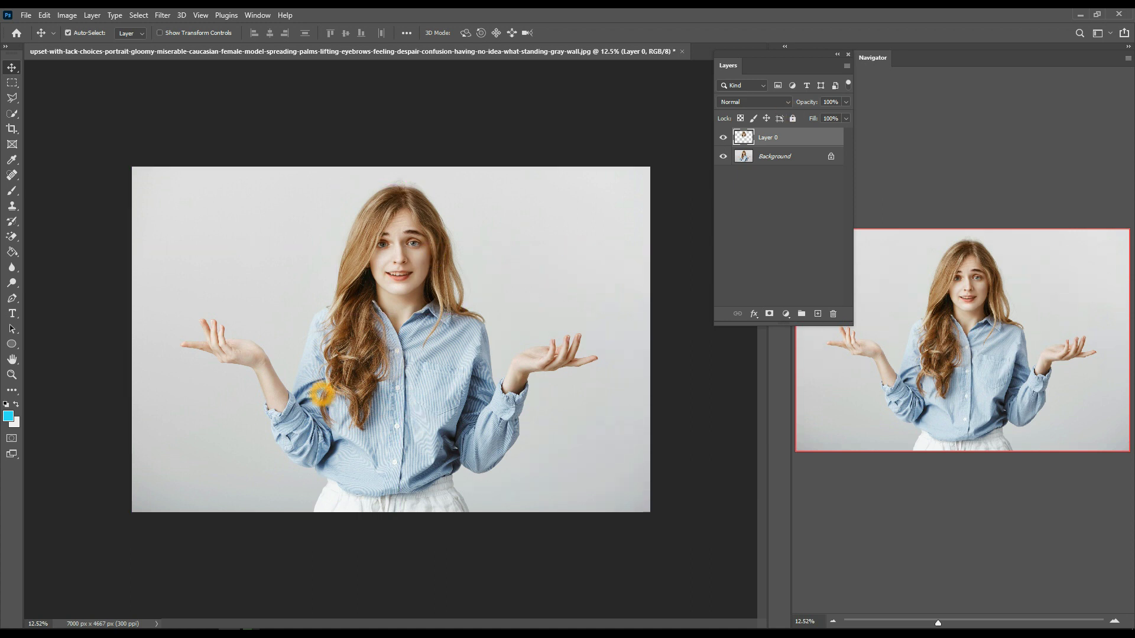